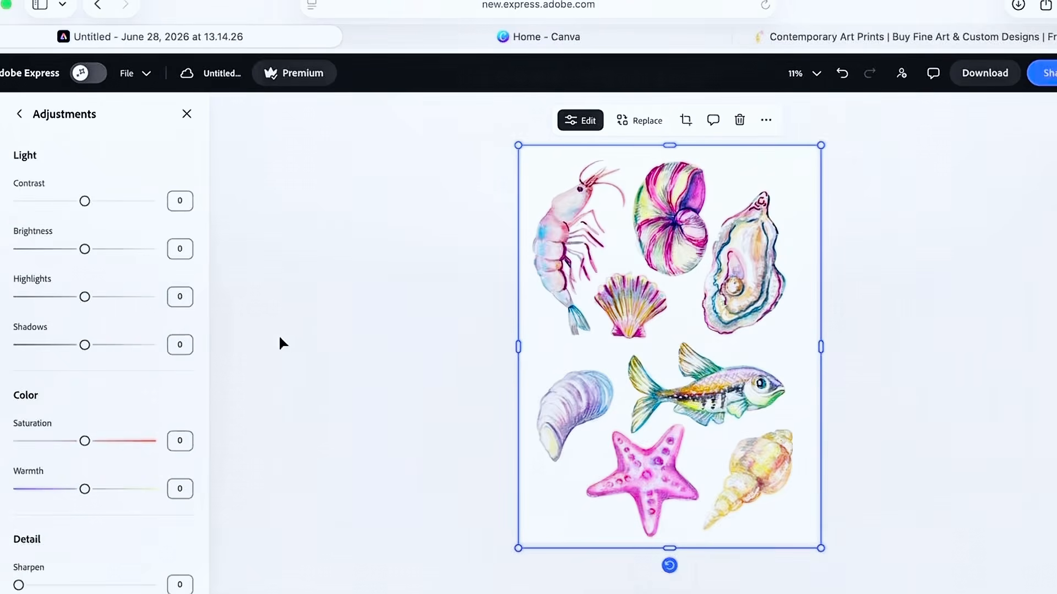
Select the seashell artwork and open the sharing options in an enlarged browser window
{"action": "left_click", "coordinate": [406, 421]}
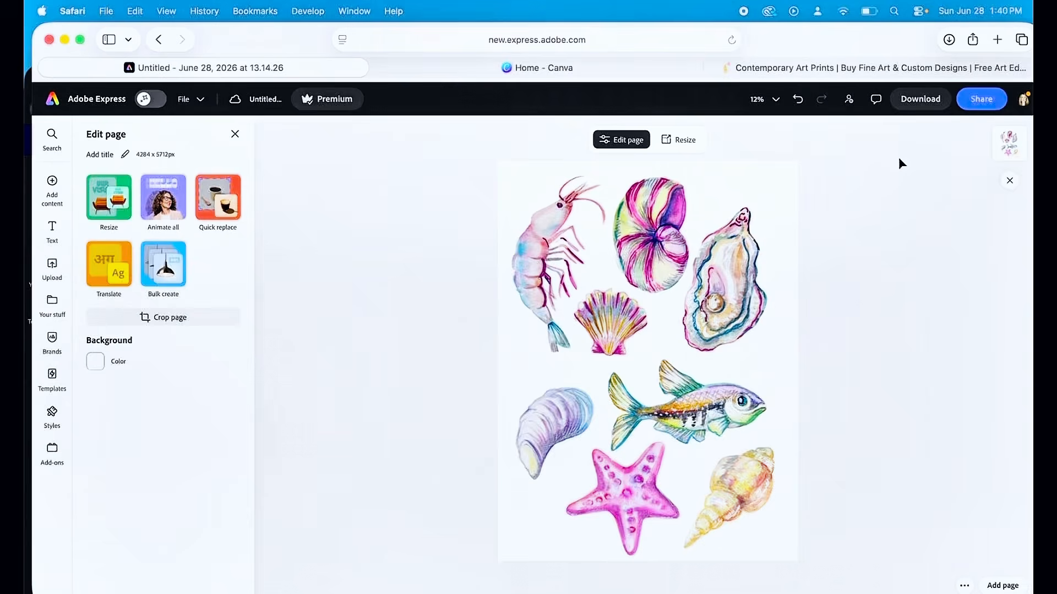
{"action": "left_click", "coordinate": [1007, 143]}
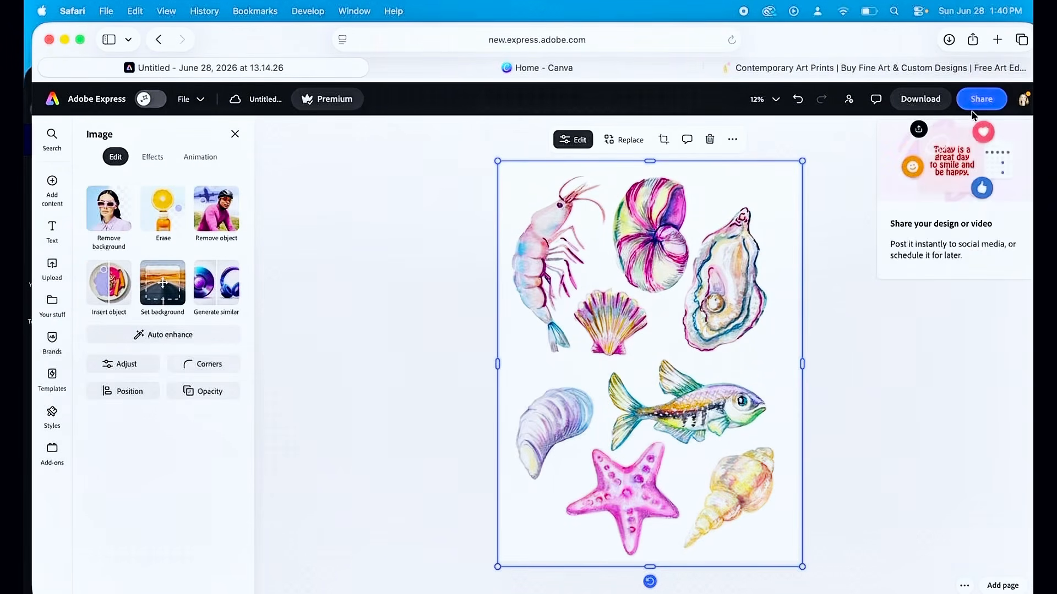
{"action": "left_click", "coordinate": [981, 99]}
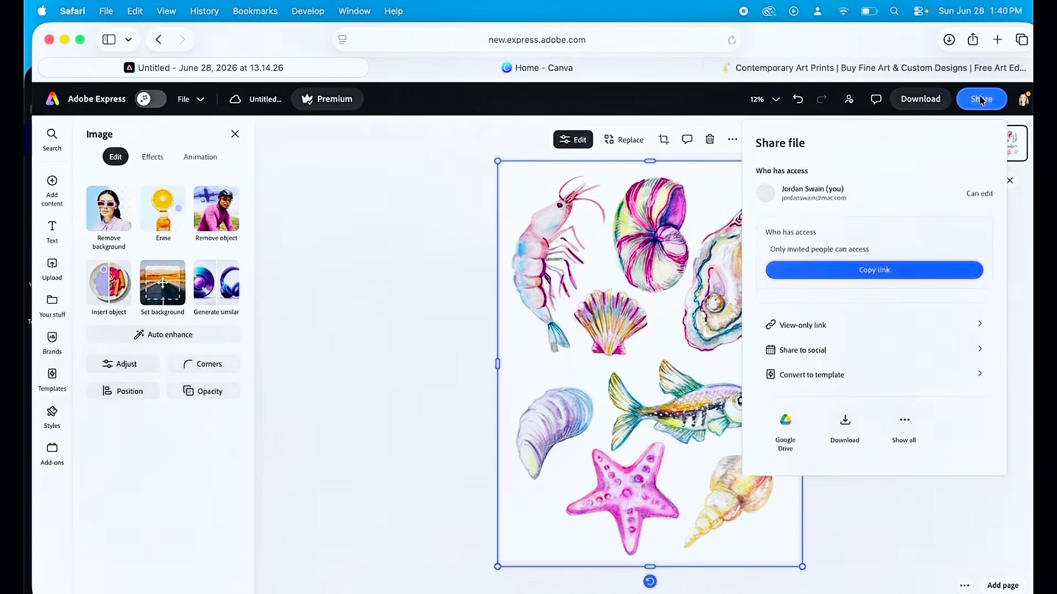
{"action": "left_click", "coordinate": [79, 40]}
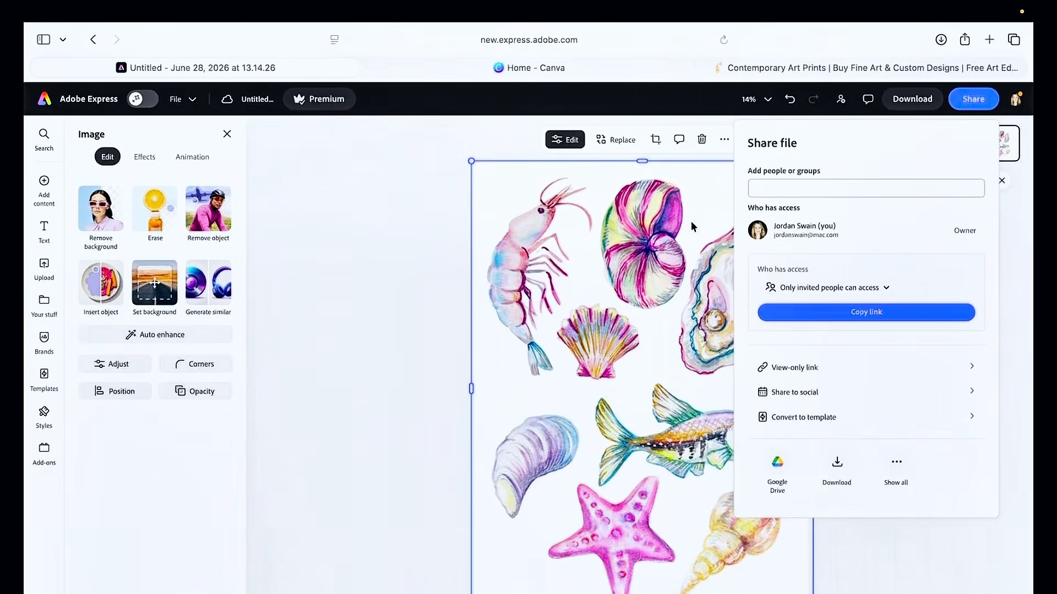
Open the download options and review the available file formats
{"action": "left_click", "coordinate": [836, 467]}
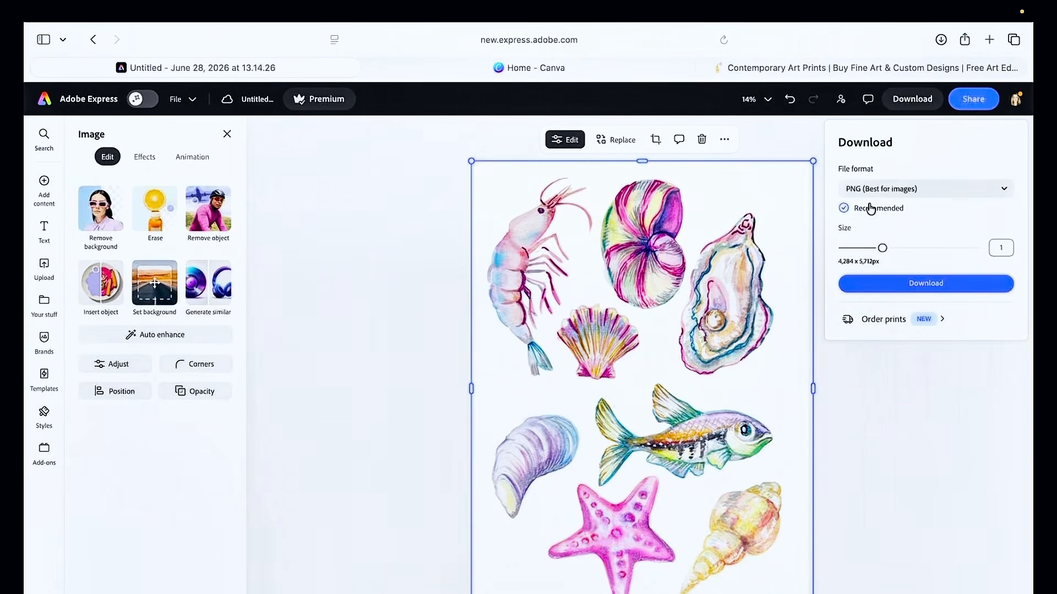
{"action": "left_click", "coordinate": [888, 189]}
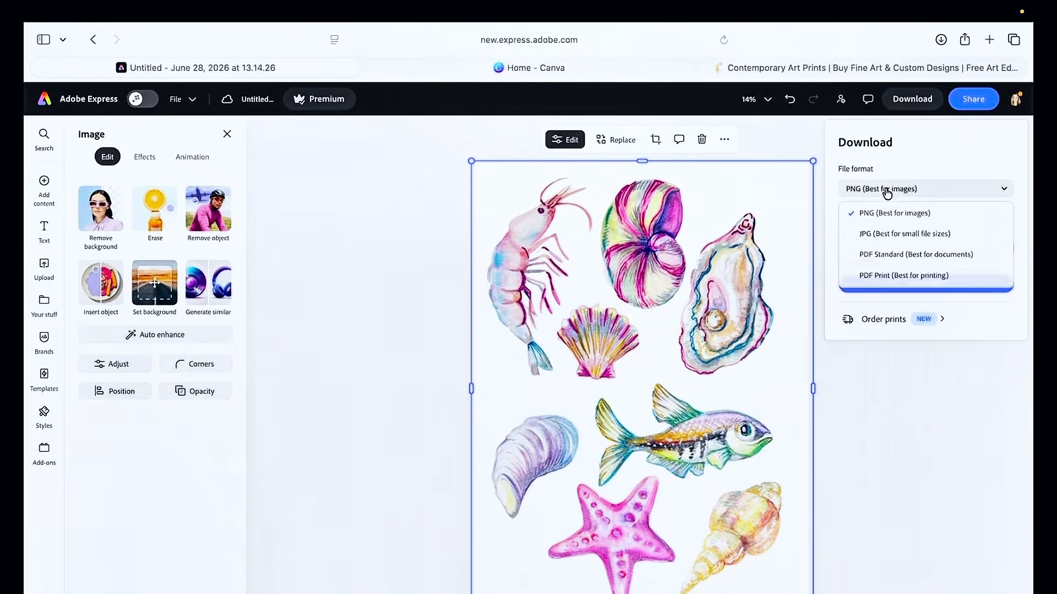
{"action": "left_click", "coordinate": [886, 191]}
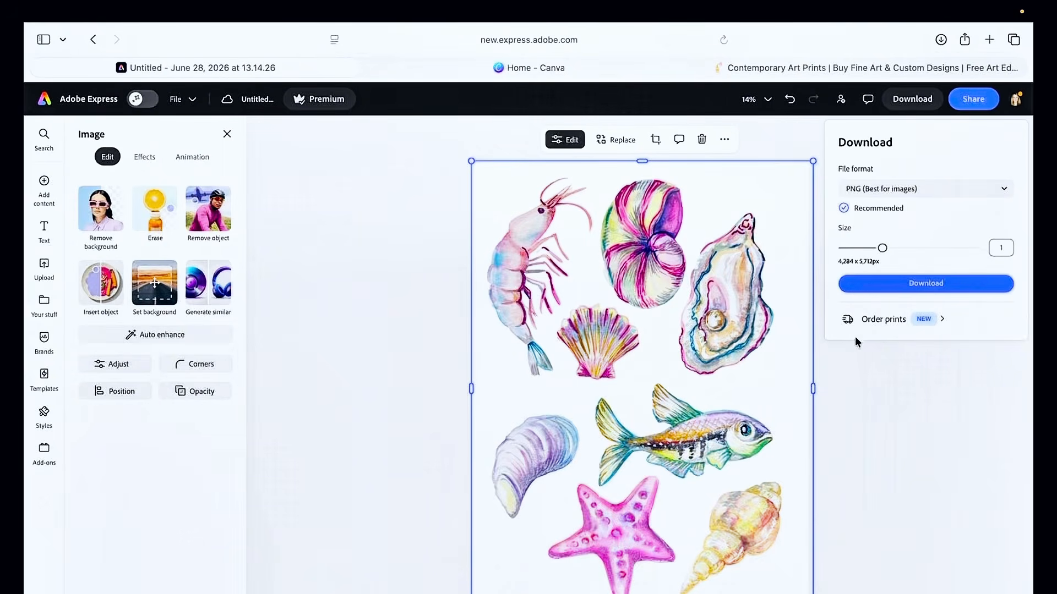
Open Order prints and browse the folded card products, selecting the 5"x7" folded card
{"action": "left_click", "coordinate": [920, 320]}
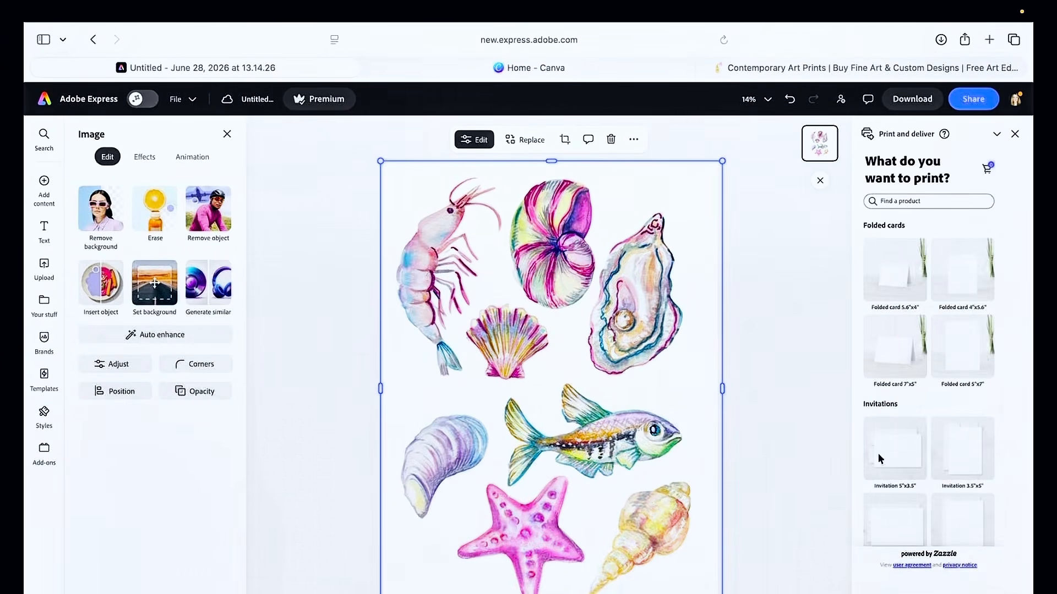
{"action": "scroll", "coordinate": [891, 385], "scroll_direction": "down", "scroll_amount": 2}
{"action": "scroll", "coordinate": [887, 416], "scroll_direction": "up", "scroll_amount": 2}
{"action": "left_click", "coordinate": [948, 285]}
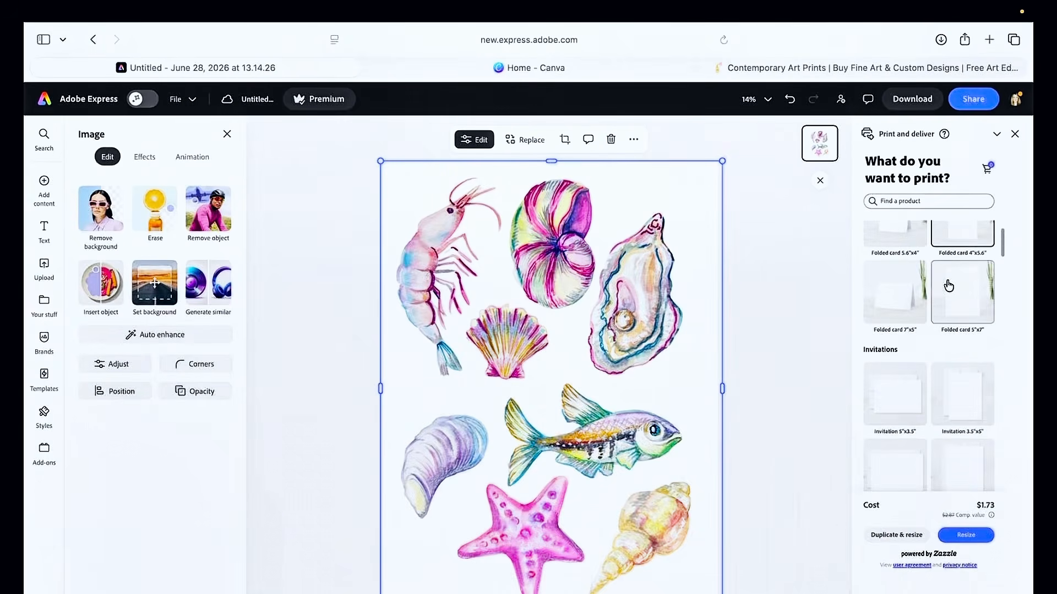
{"action": "scroll", "coordinate": [948, 285], "scroll_direction": "up", "scroll_amount": 1}
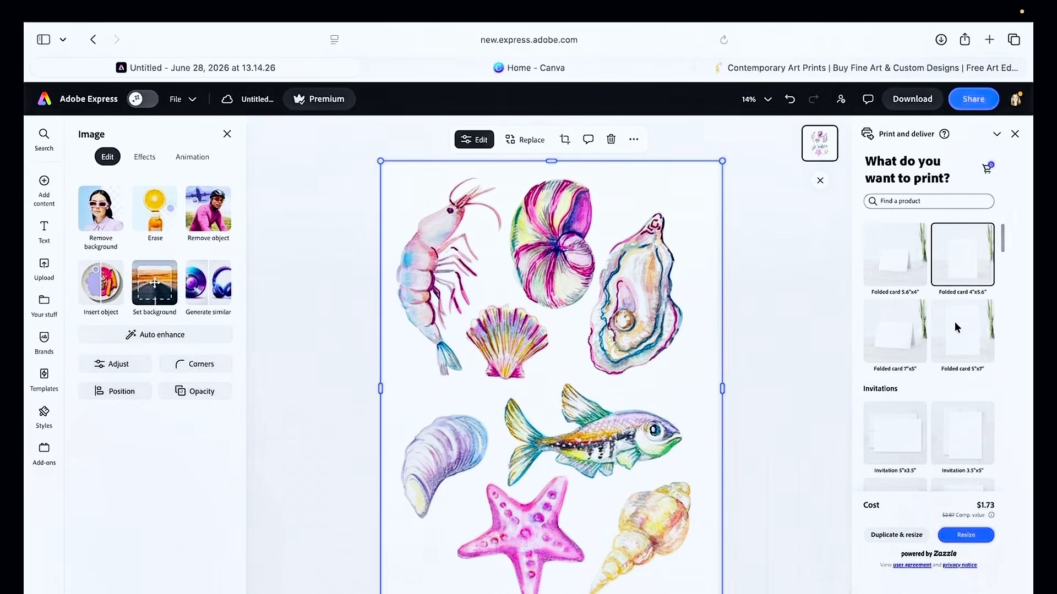
{"action": "left_click", "coordinate": [967, 342]}
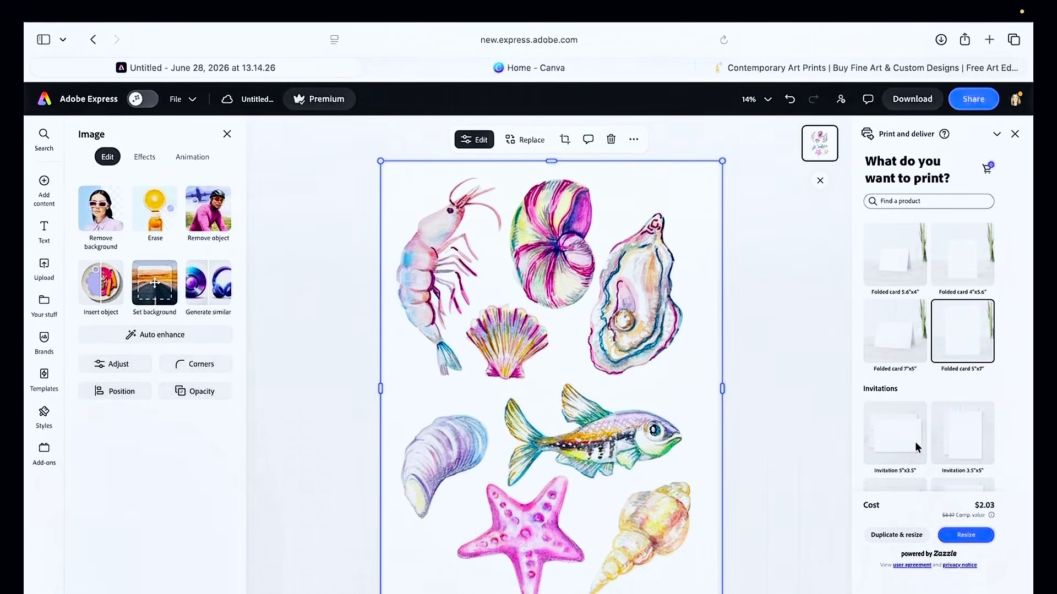
{"action": "scroll", "coordinate": [916, 446], "scroll_direction": "down", "scroll_amount": 1}
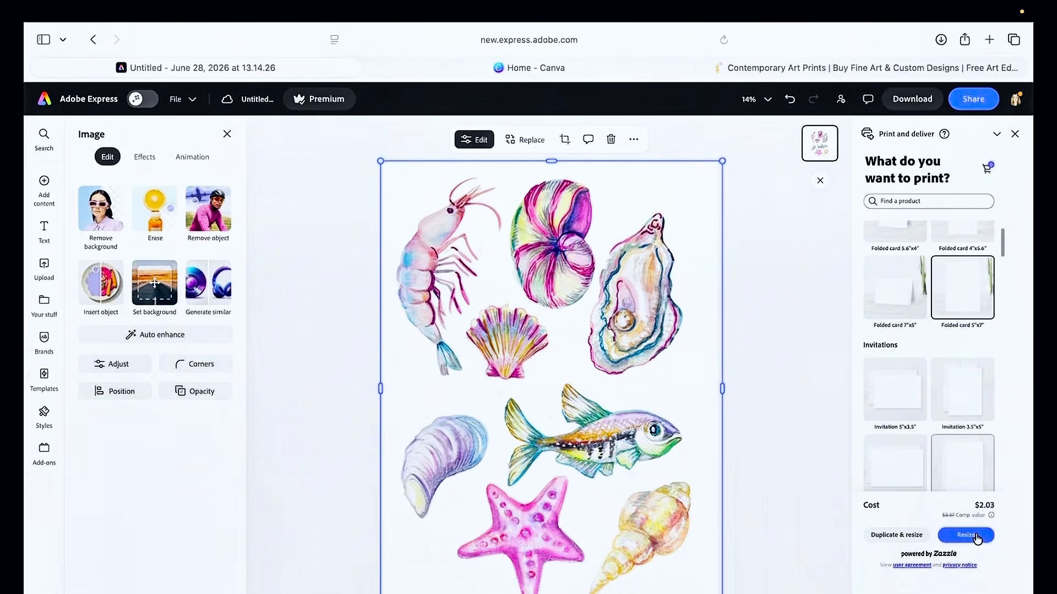
Open the light T-shirt product from the print catalog
{"action": "left_click", "coordinate": [887, 537]}
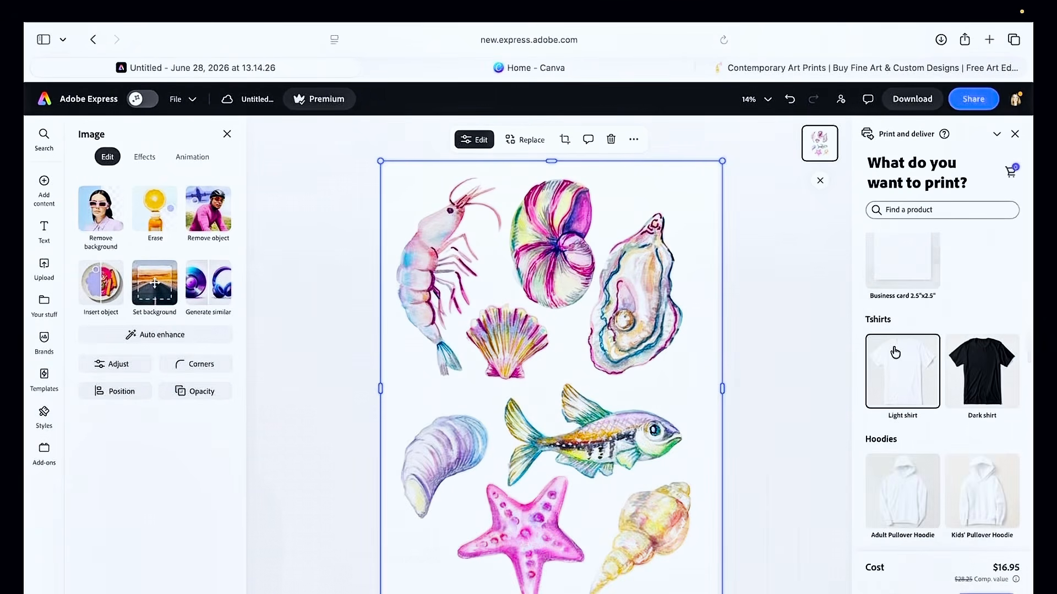
{"action": "left_click", "coordinate": [987, 593]}
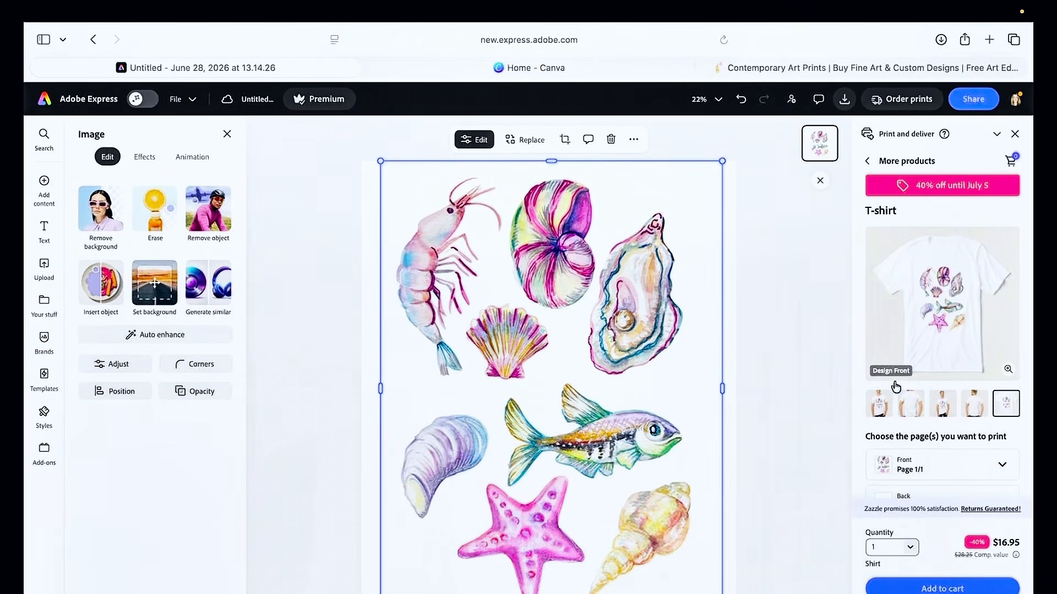
Preview the T-shirt mockup enlarged, viewing the Front full and Front views, and close the preview
{"action": "left_click", "coordinate": [926, 280]}
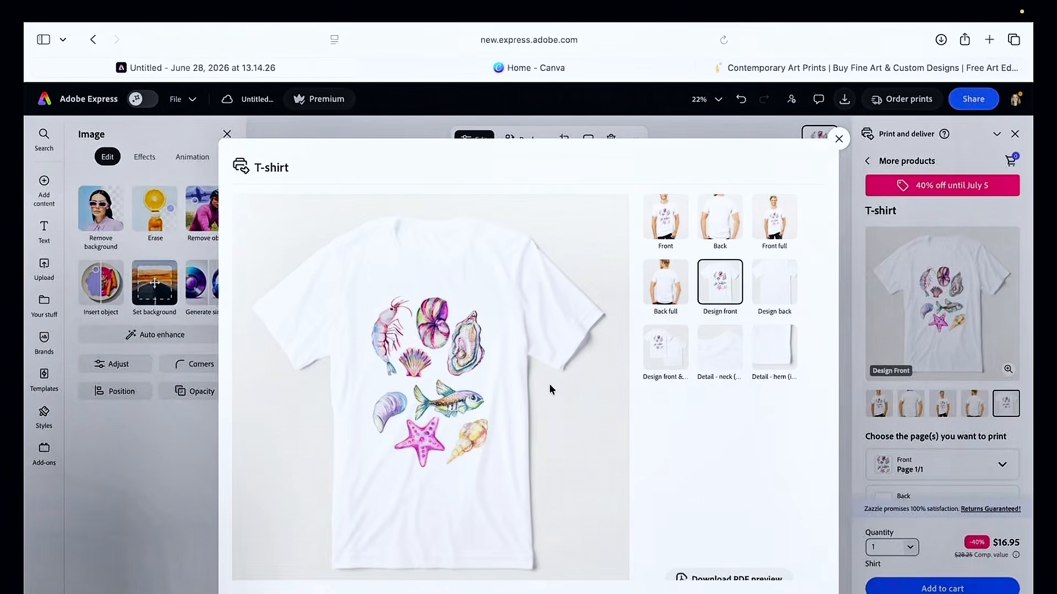
{"action": "scroll", "coordinate": [641, 478], "scroll_direction": "down", "scroll_amount": 1}
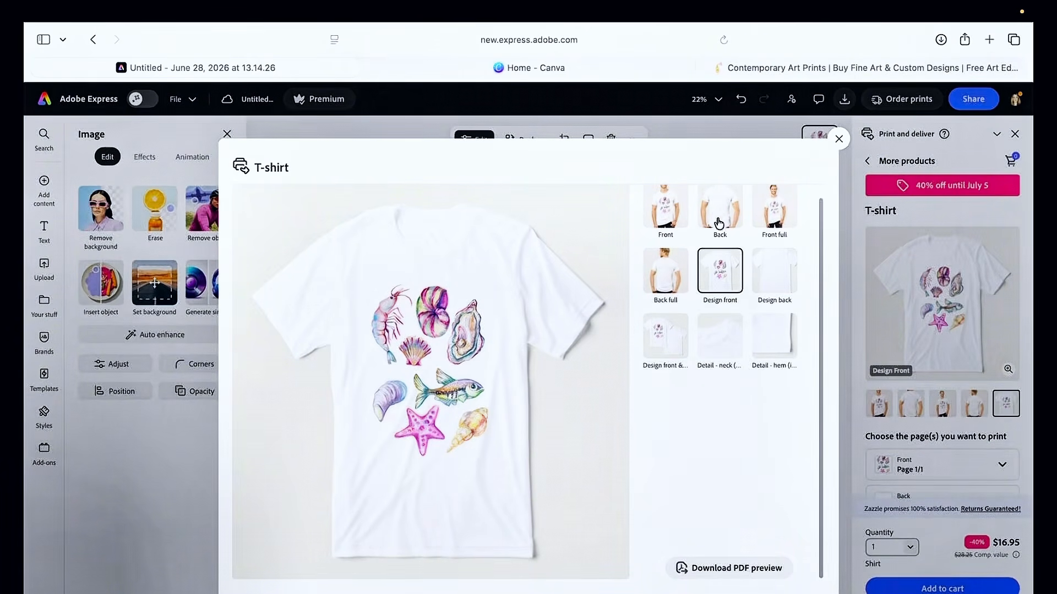
{"action": "left_click", "coordinate": [782, 209]}
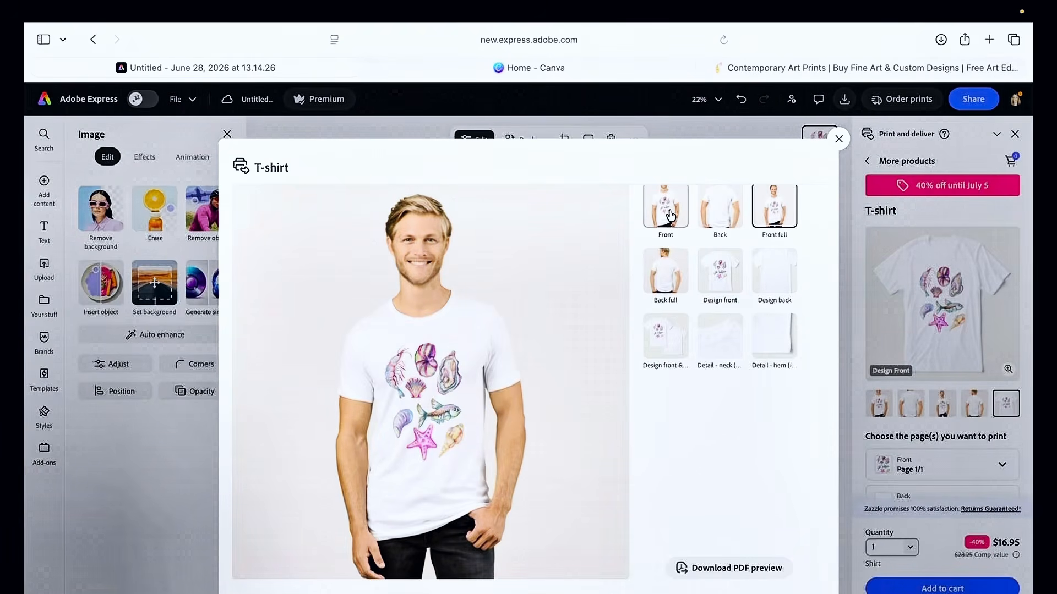
{"action": "left_click", "coordinate": [671, 215]}
{"action": "left_click", "coordinate": [840, 140]}
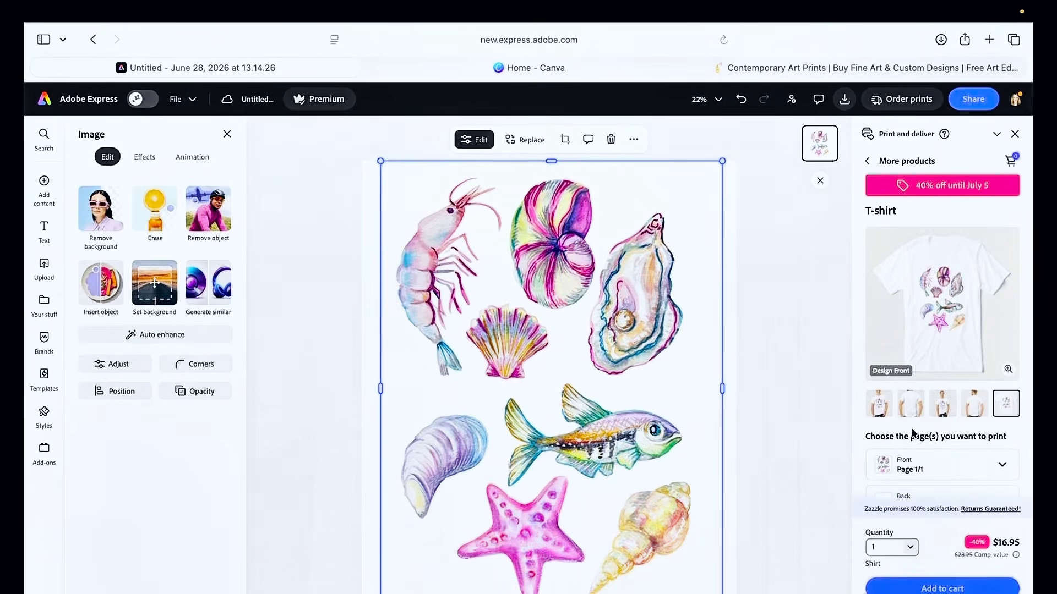
Return to the product list, scroll down and open the Budget Tote product
{"action": "left_click", "coordinate": [868, 161]}
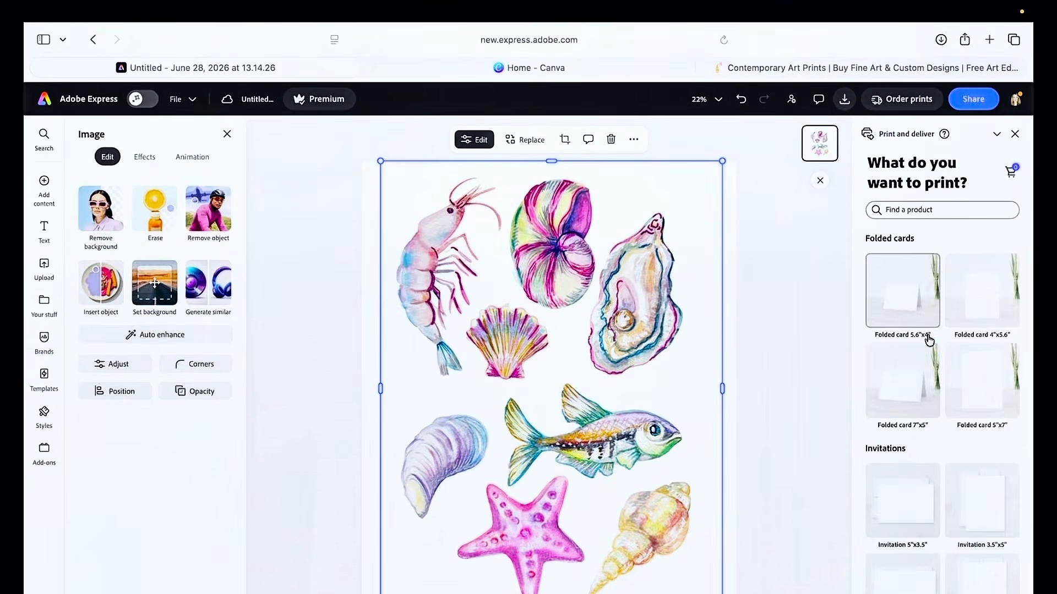
{"action": "scroll", "coordinate": [928, 338], "scroll_direction": "down", "scroll_amount": 2}
{"action": "scroll", "coordinate": [929, 340], "scroll_direction": "down", "scroll_amount": 12}
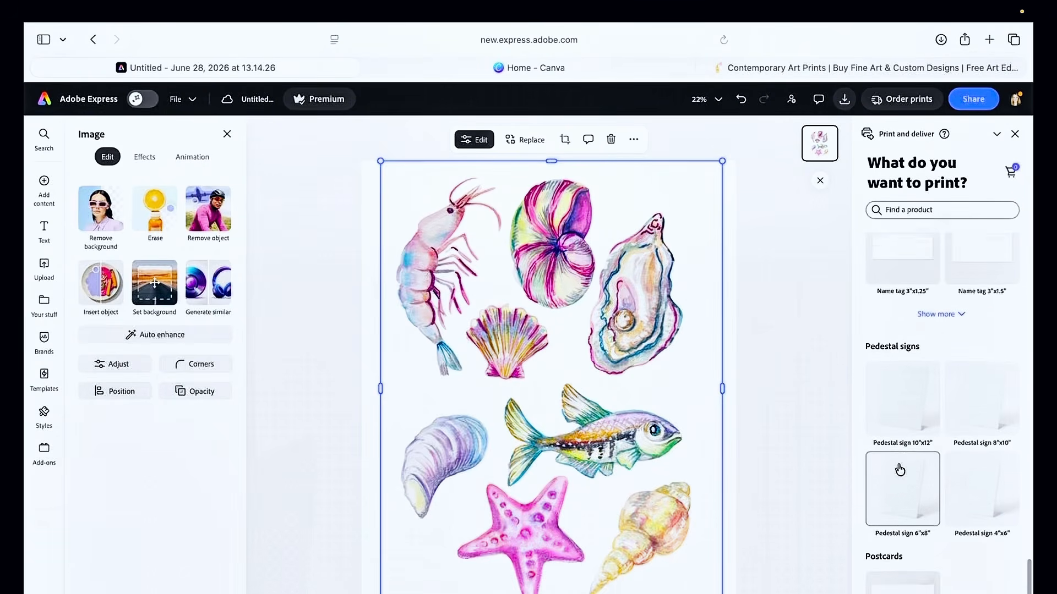
{"action": "scroll", "coordinate": [900, 470], "scroll_direction": "down", "scroll_amount": 10}
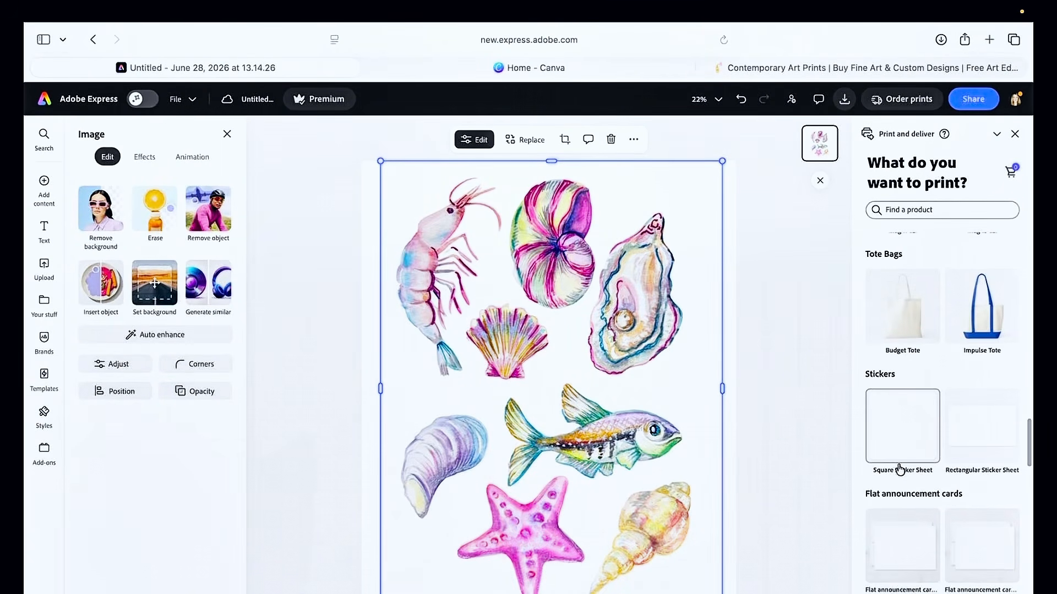
{"action": "scroll", "coordinate": [892, 349], "scroll_direction": "down", "scroll_amount": 1}
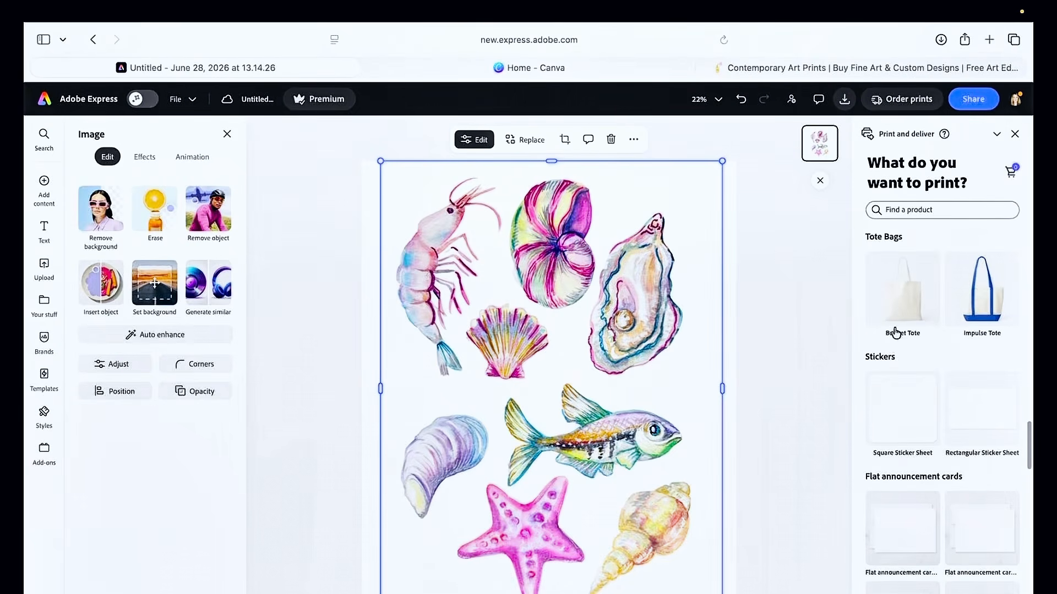
{"action": "left_click", "coordinate": [900, 300]}
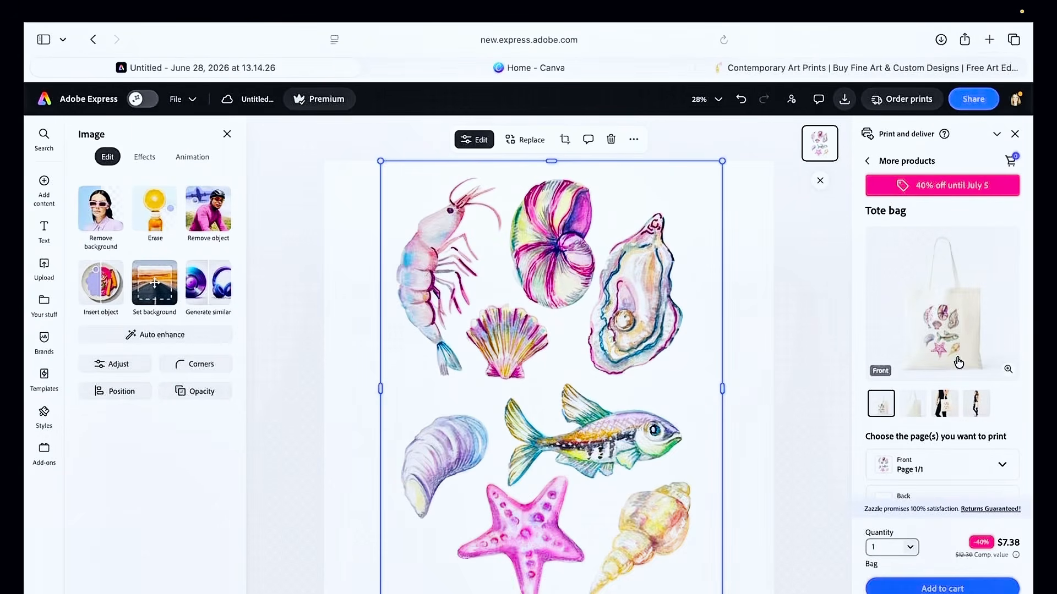
Return to the print product catalog and browse through it
{"action": "left_click", "coordinate": [877, 167]}
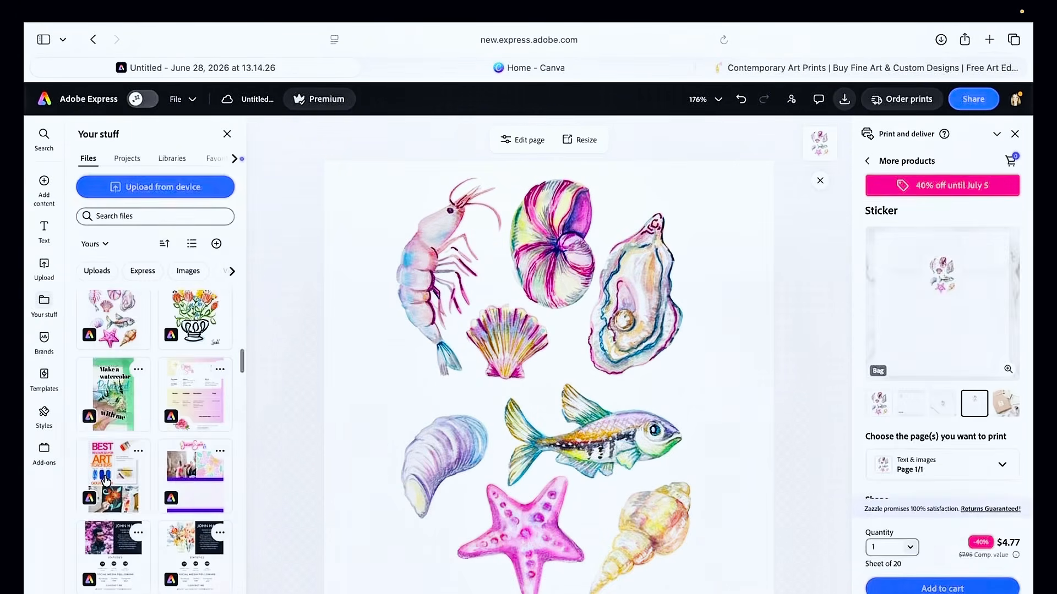
{"action": "scroll", "coordinate": [106, 482], "scroll_direction": "up", "scroll_amount": 1}
{"action": "scroll", "coordinate": [106, 481], "scroll_direction": "up", "scroll_amount": 5}
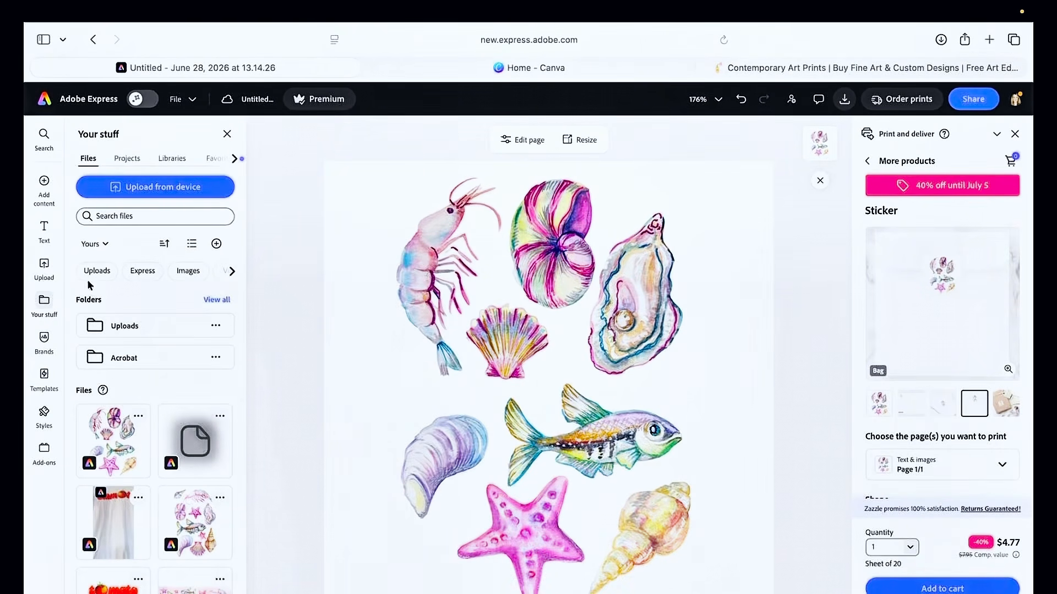
Filter your stored files to Express projects and preview the pink seashell design before closing it
{"action": "left_click", "coordinate": [143, 271]}
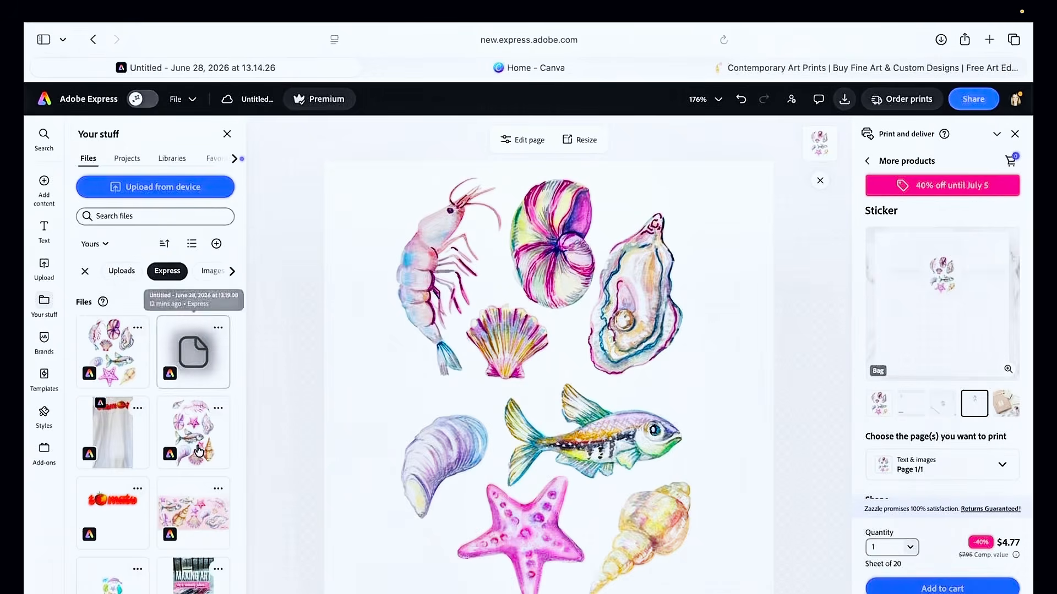
{"action": "left_click", "coordinate": [209, 534]}
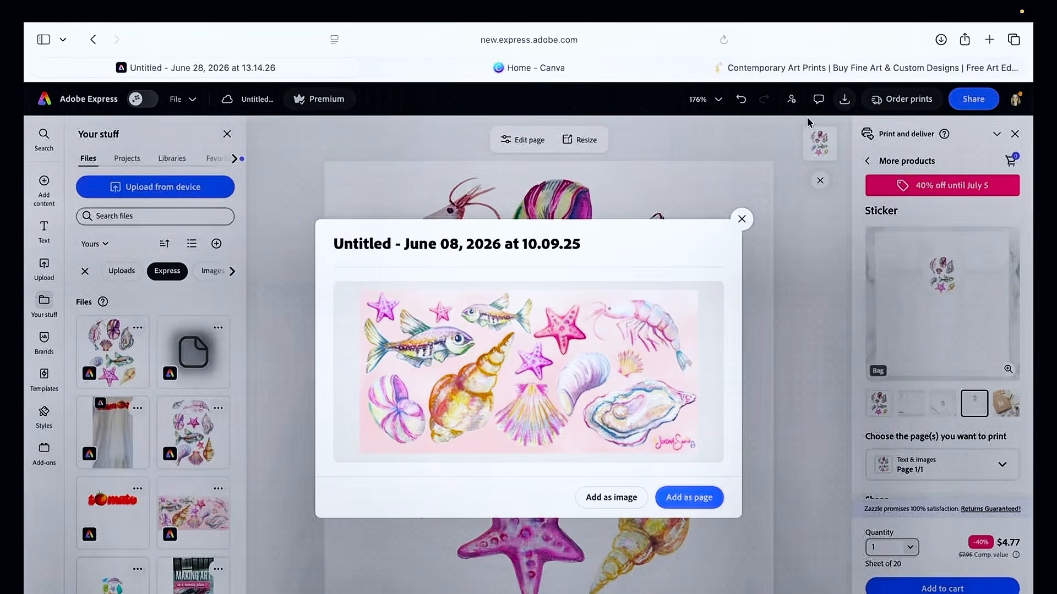
{"action": "left_click", "coordinate": [741, 220]}
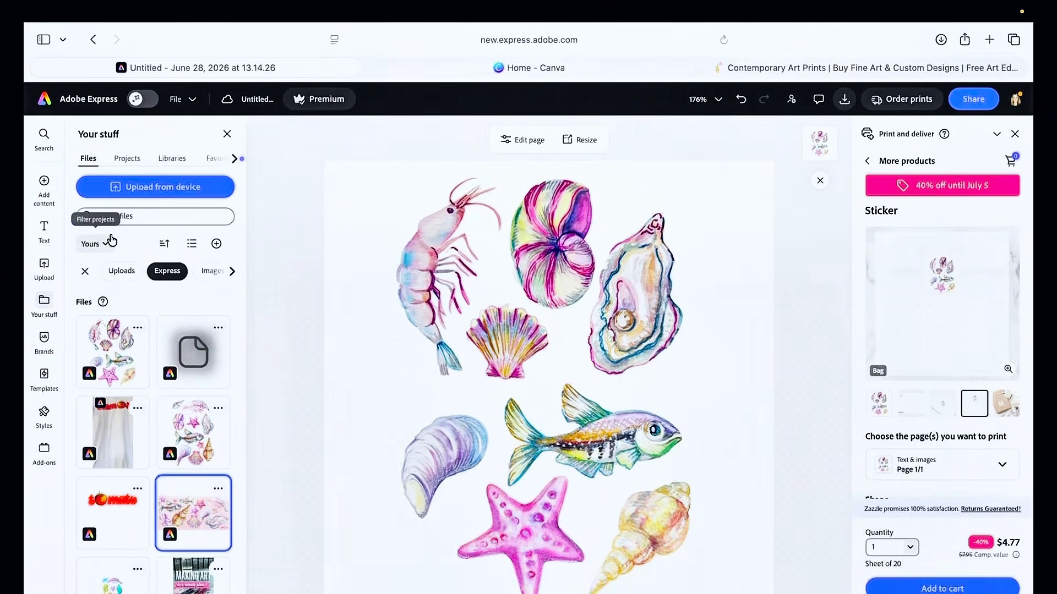
Search the Elements library for gradient
{"action": "left_click", "coordinate": [45, 185]}
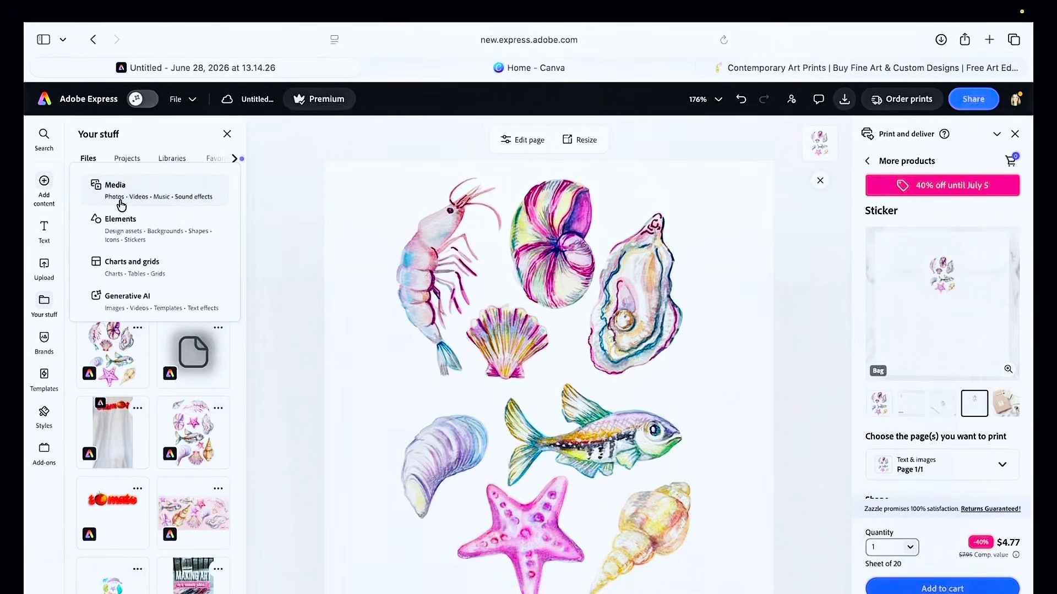
{"action": "left_click", "coordinate": [120, 228]}
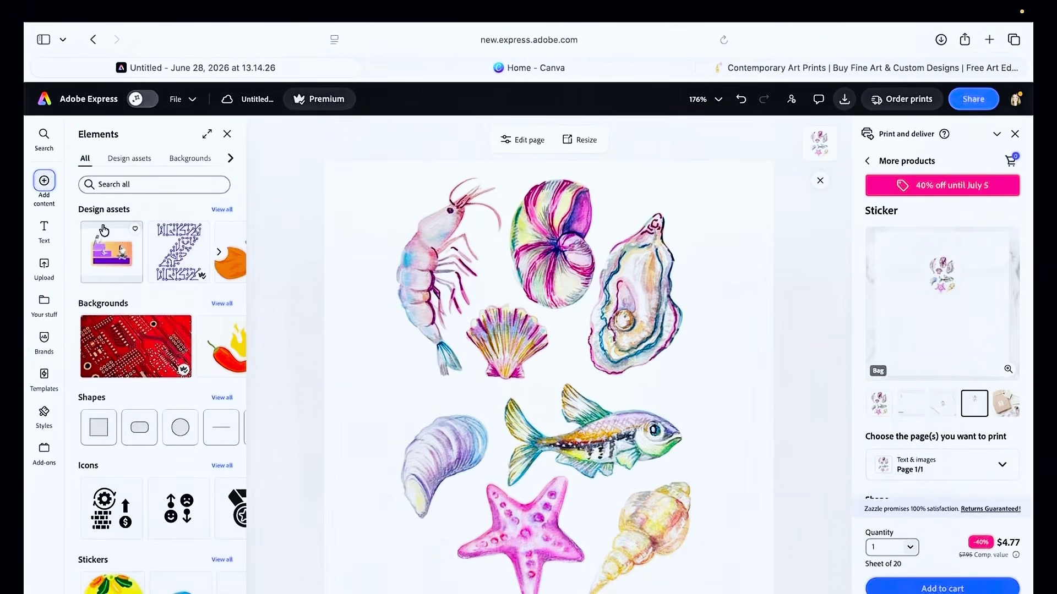
{"action": "left_click", "coordinate": [129, 186]}
{"action": "type", "text": "gradient"}
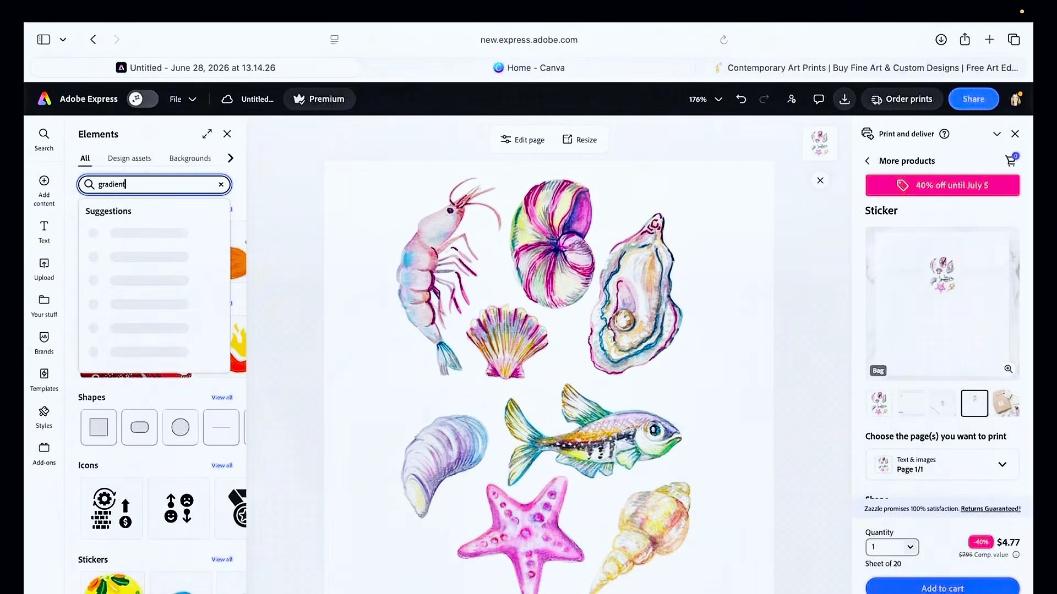
{"action": "key", "text": "Return"}
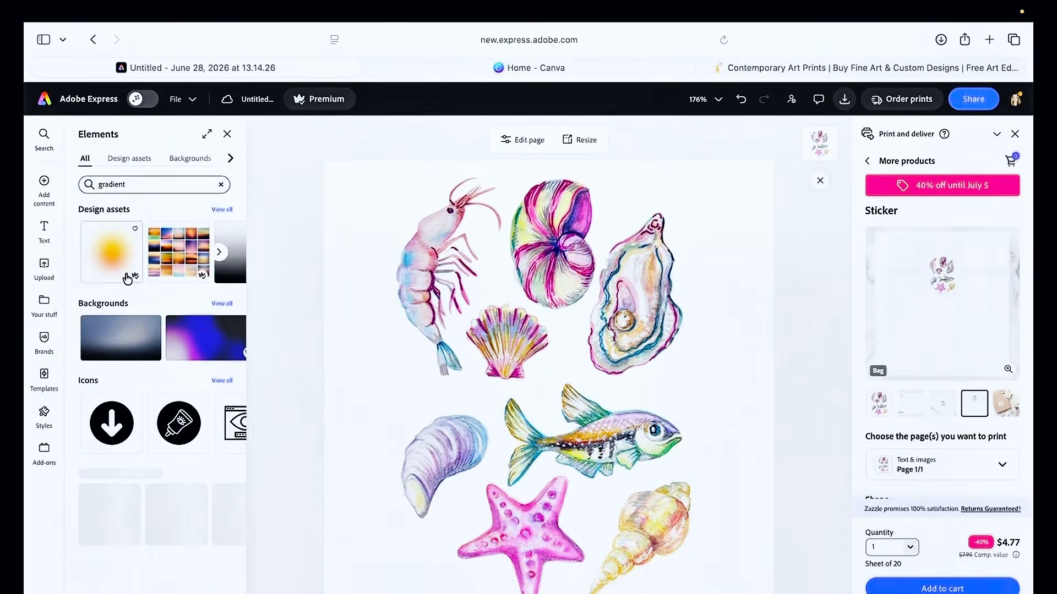
Open the full list of gradient design assets and scroll through it
{"action": "left_click", "coordinate": [222, 209]}
{"action": "scroll", "coordinate": [91, 371], "scroll_direction": "down", "scroll_amount": 15}
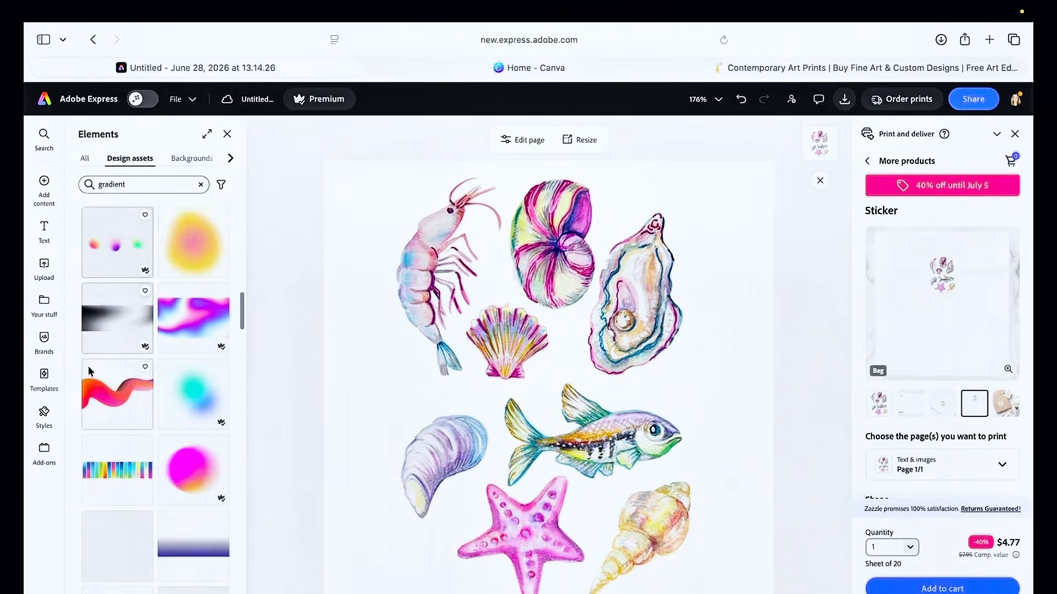
Search the design assets for gradient ocean and scroll through the results
{"action": "left_click", "coordinate": [144, 183]}
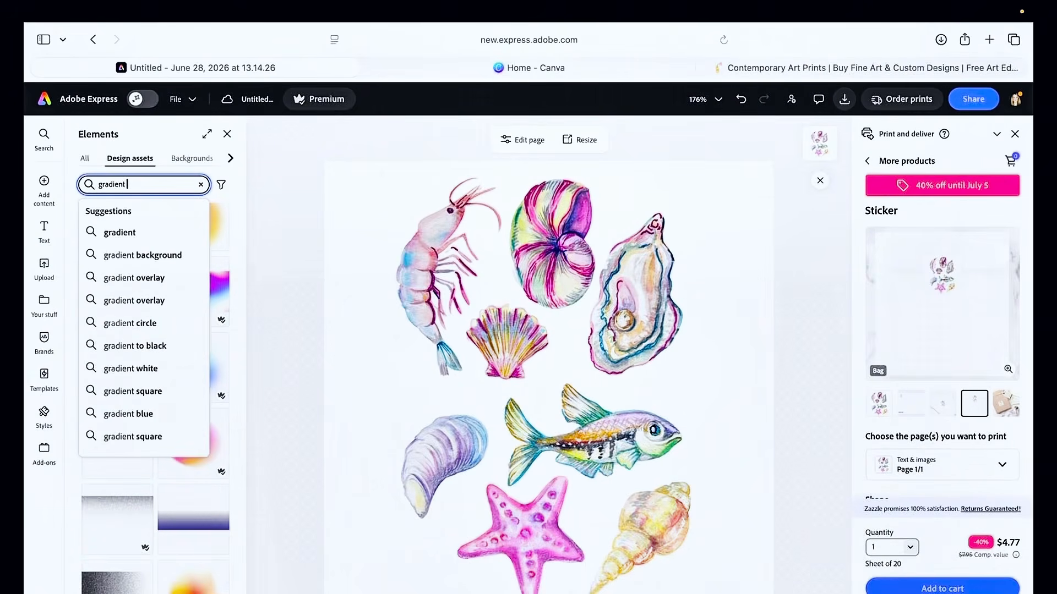
{"action": "type", "text": "ocean"}
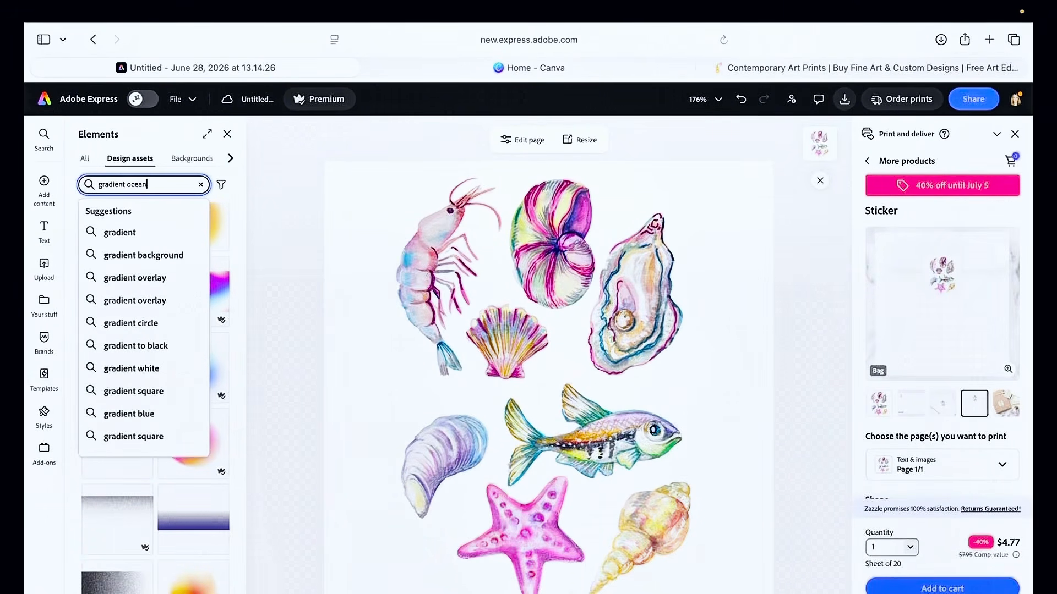
{"action": "key", "text": "Return"}
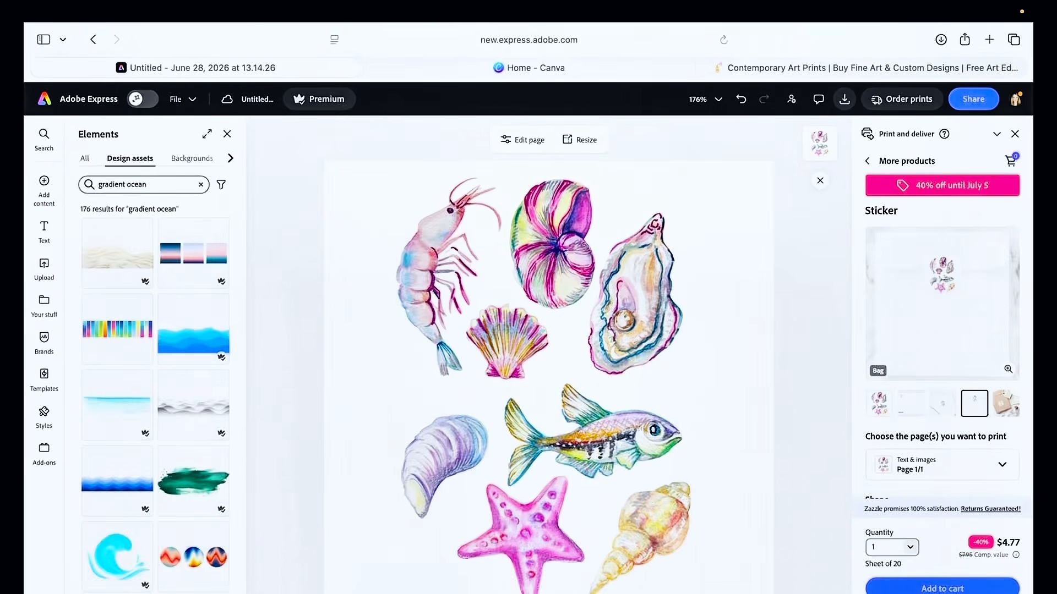
{"action": "scroll", "coordinate": [110, 397], "scroll_direction": "down", "scroll_amount": 5}
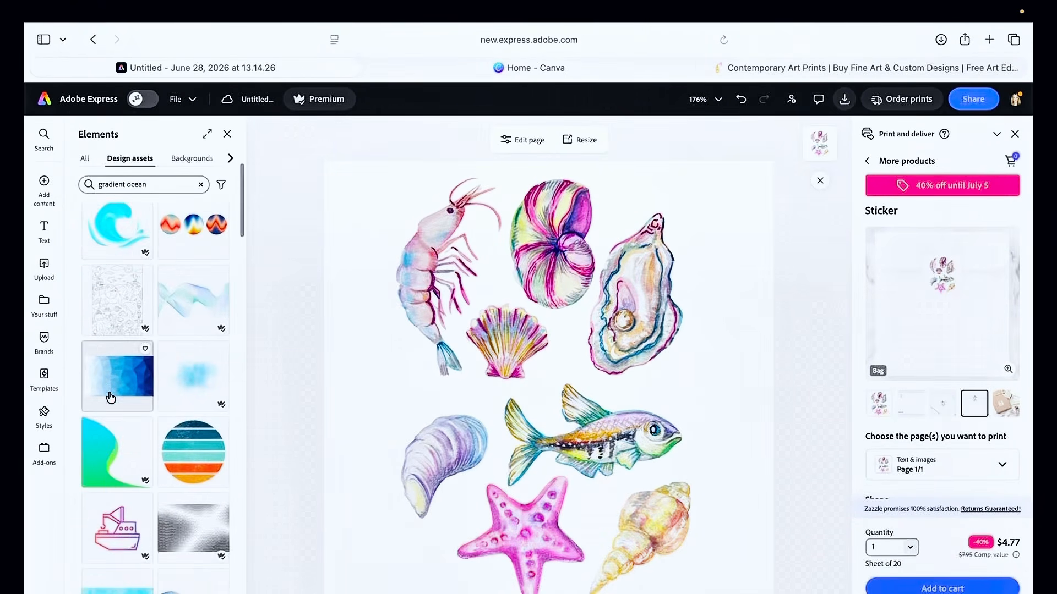
{"action": "scroll", "coordinate": [110, 397], "scroll_direction": "down", "scroll_amount": 7}
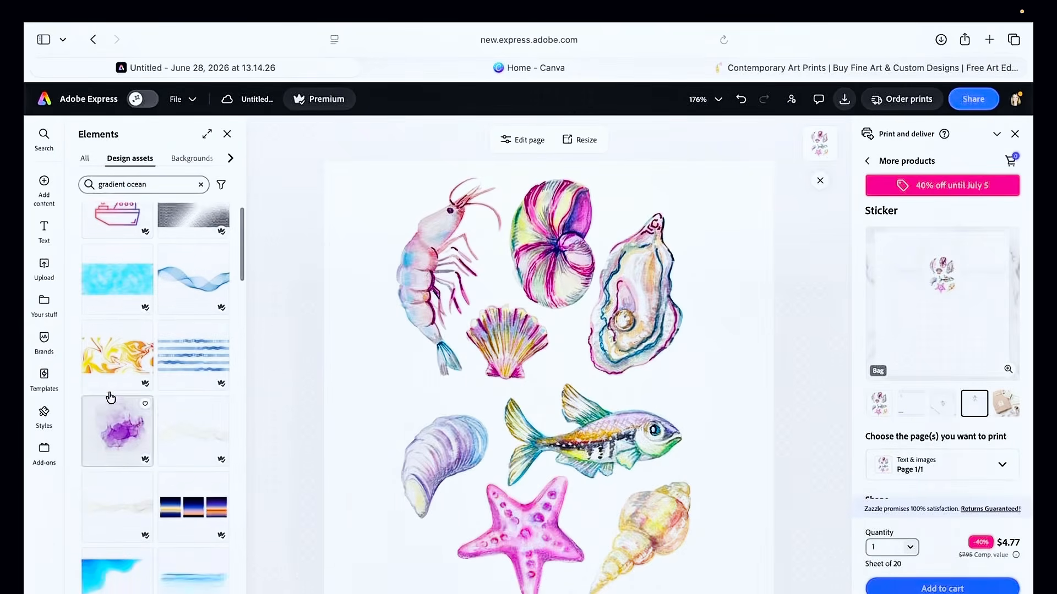
Add the light blue ocean texture, stretch it to cover the whole page and move it behind the artwork
{"action": "left_click", "coordinate": [135, 304]}
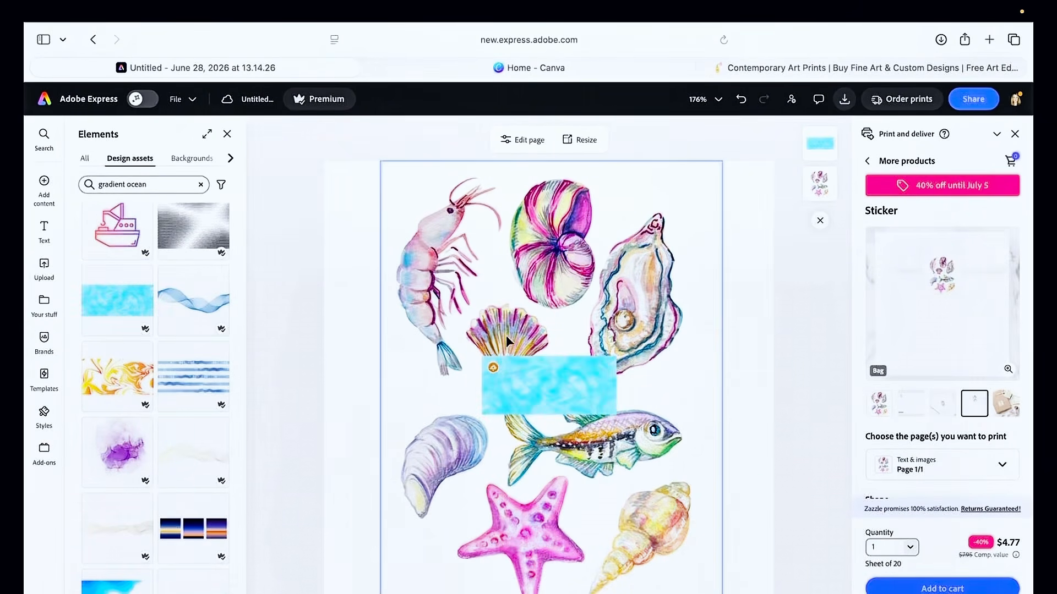
{"action": "left_click", "coordinate": [549, 393]}
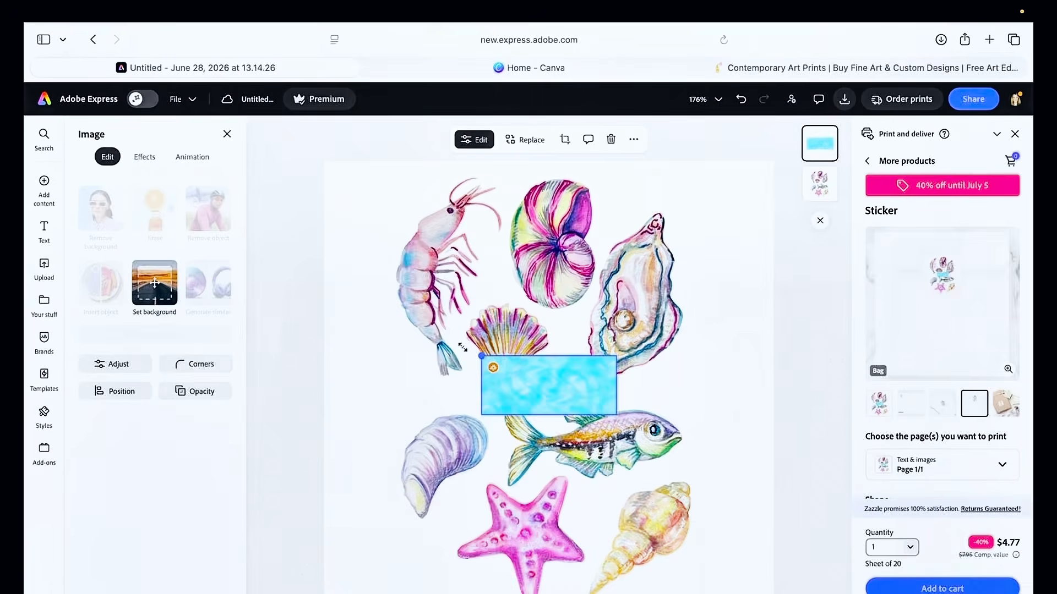
{"action": "left_click_drag", "start_coordinate": [482, 357], "coordinate": [25, 199]}
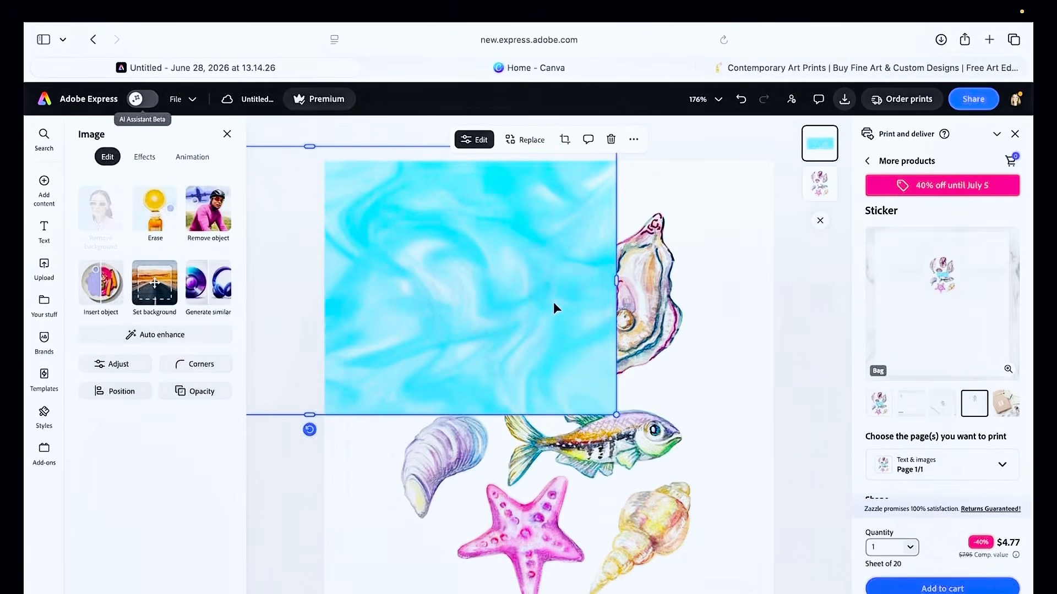
{"action": "left_click_drag", "start_coordinate": [616, 414], "coordinate": [798, 591]}
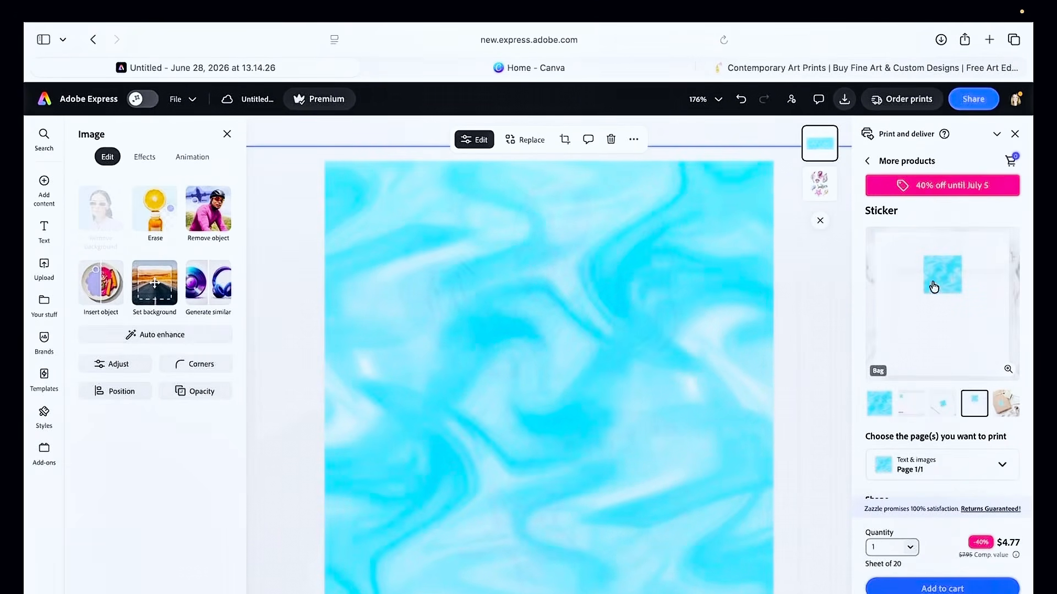
{"action": "left_click_drag", "start_coordinate": [819, 183], "coordinate": [818, 145]}
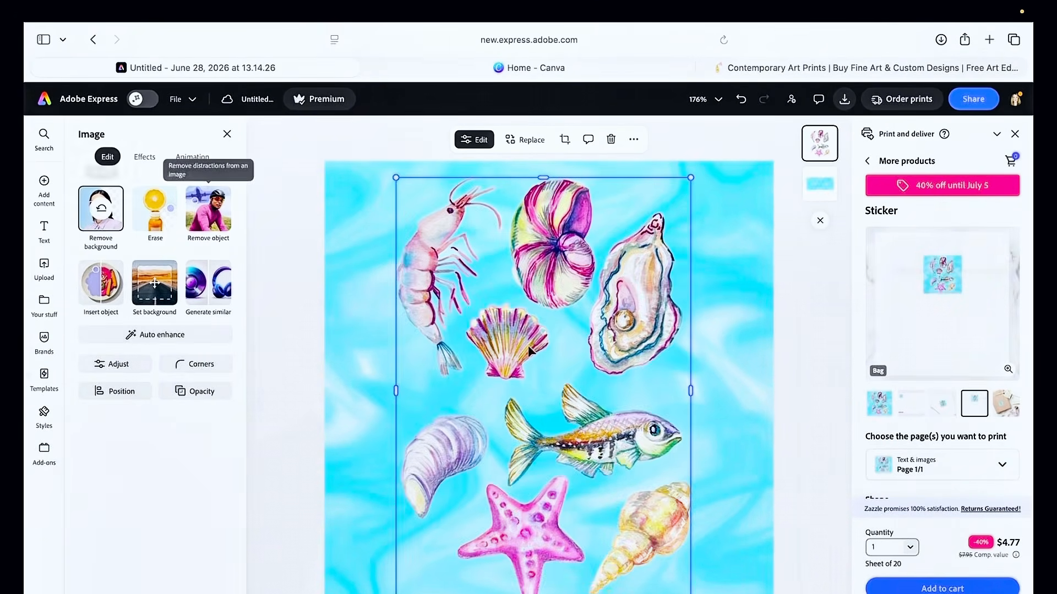
Replace the background texture with a blue watercolor blot design asset from the gradient ocean results
{"action": "left_click", "coordinate": [311, 449]}
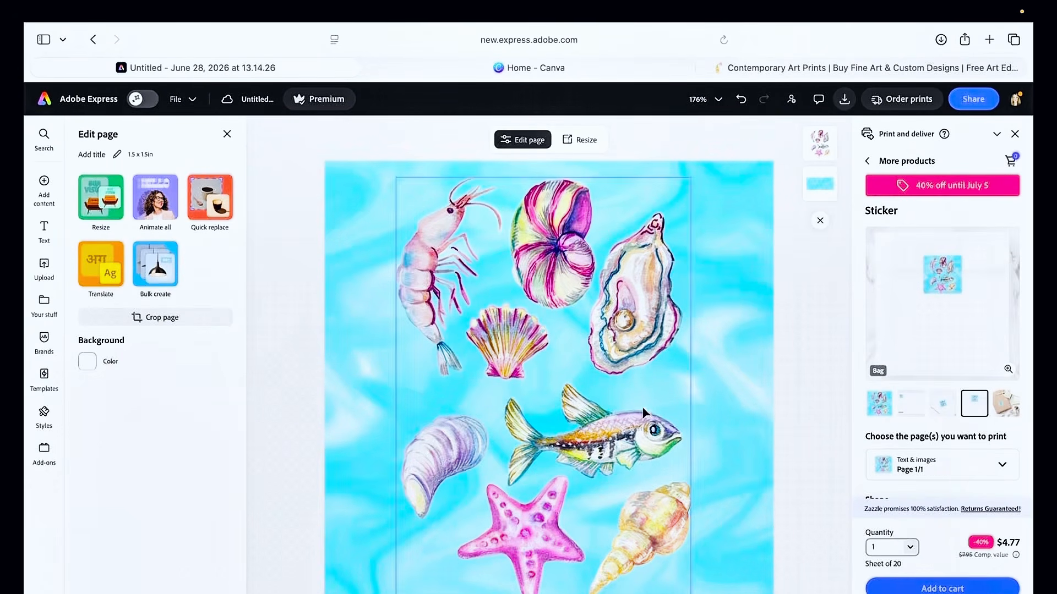
{"action": "left_click", "coordinate": [760, 449]}
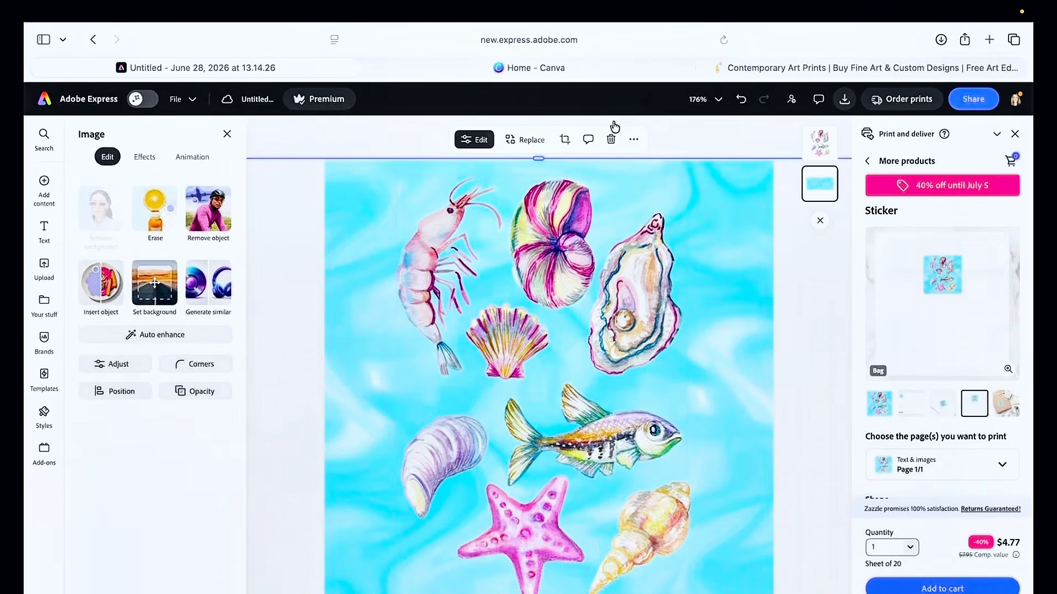
{"action": "left_click", "coordinate": [537, 143]}
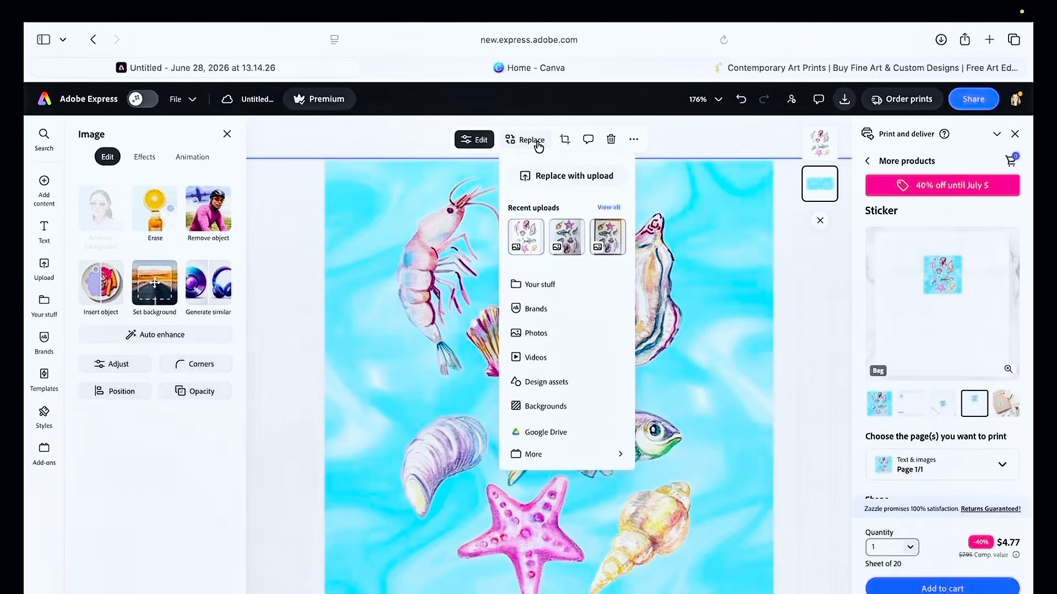
{"action": "left_click", "coordinate": [557, 383]}
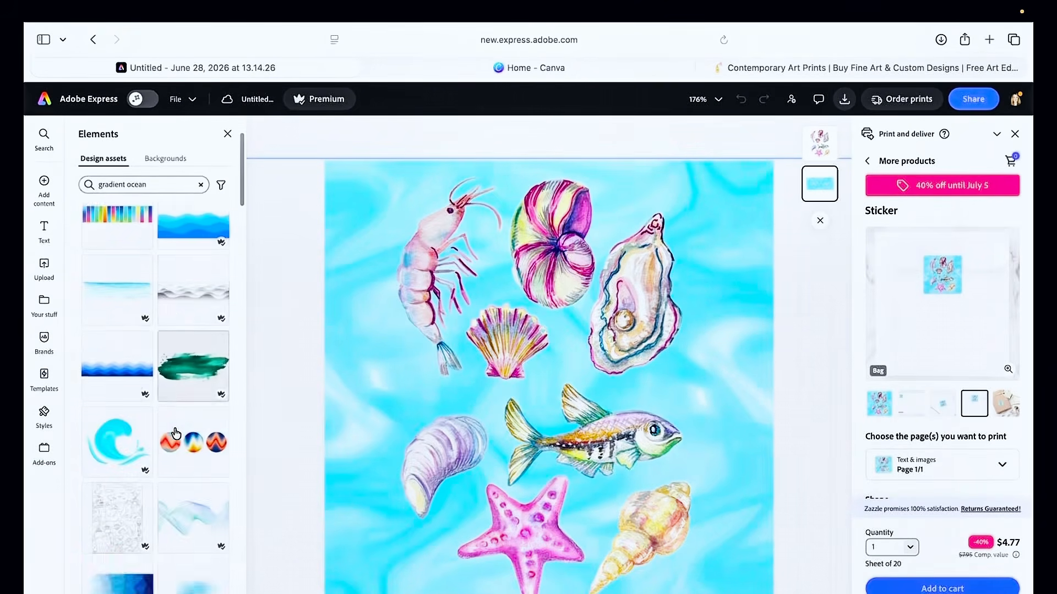
{"action": "scroll", "coordinate": [175, 435], "scroll_direction": "down", "scroll_amount": 10}
{"action": "left_click", "coordinate": [179, 401]}
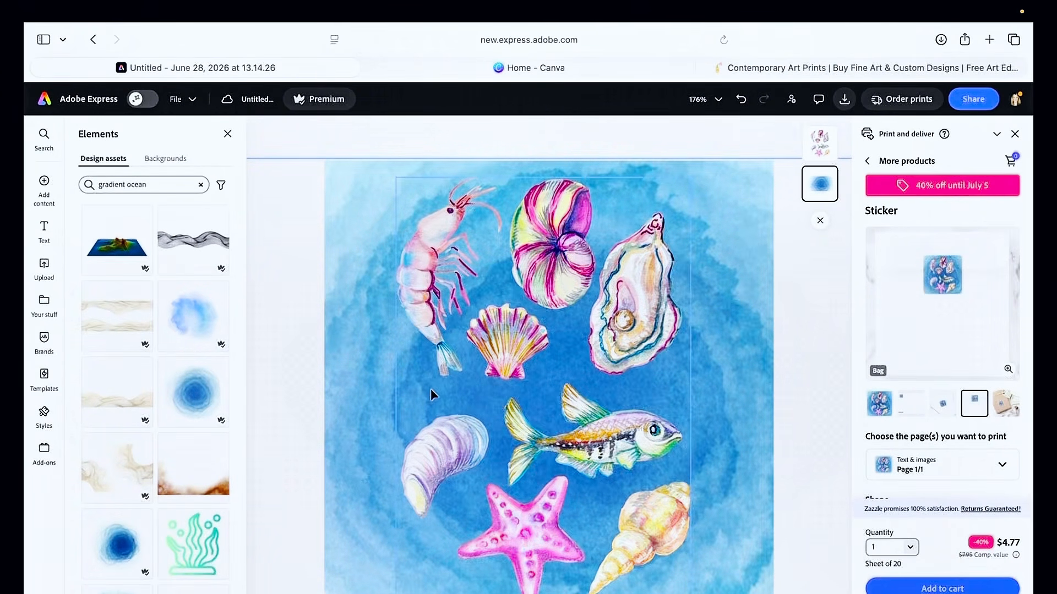
Delete the blue watercolor background element from the page
{"action": "left_click", "coordinate": [744, 324]}
{"action": "key", "text": "Delete"}
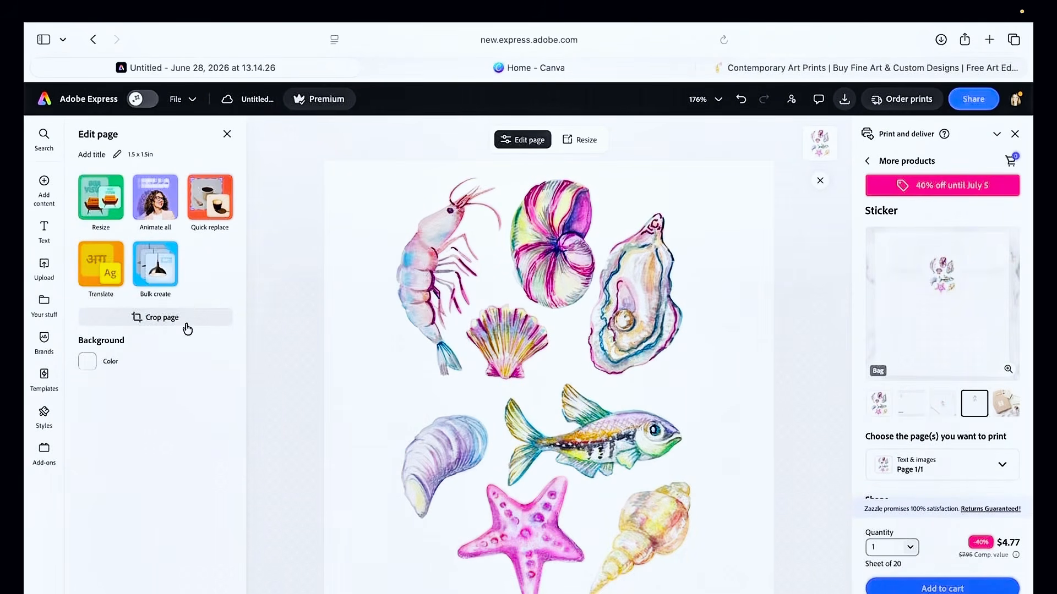
Reopen the Elements panel with the gradient ocean results and scroll the product options
{"action": "left_click", "coordinate": [35, 190]}
{"action": "left_click", "coordinate": [166, 236]}
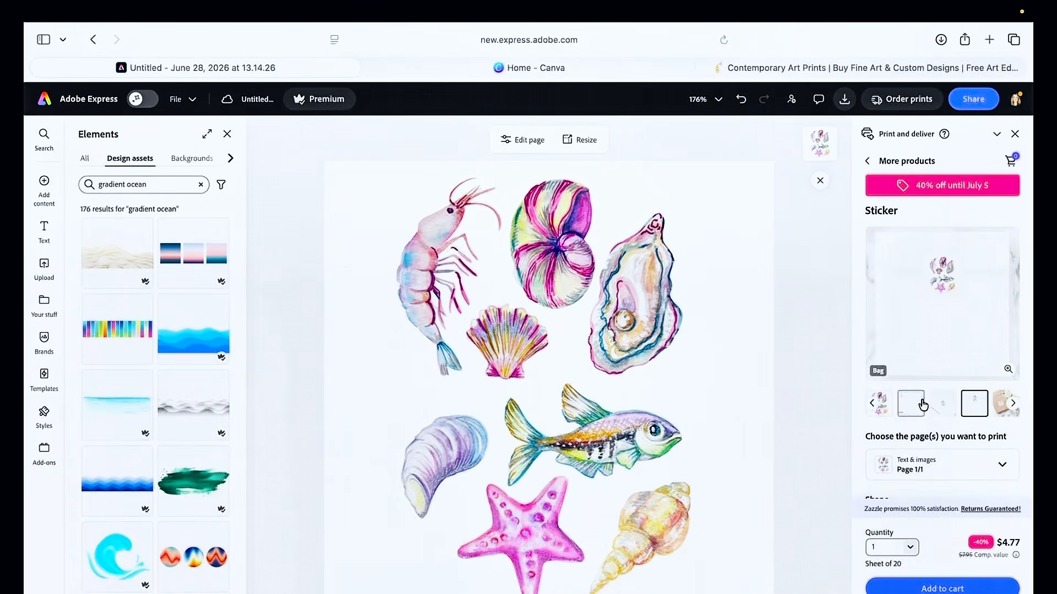
{"action": "scroll", "coordinate": [927, 372], "scroll_direction": "down", "scroll_amount": 3}
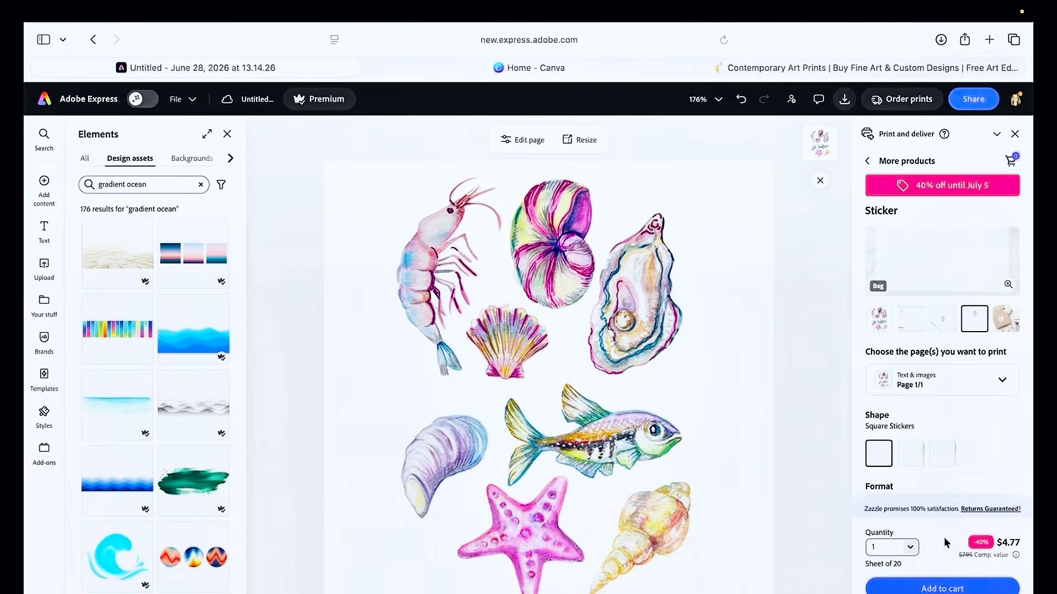
{"action": "scroll", "coordinate": [999, 435], "scroll_direction": "up", "scroll_amount": 3}
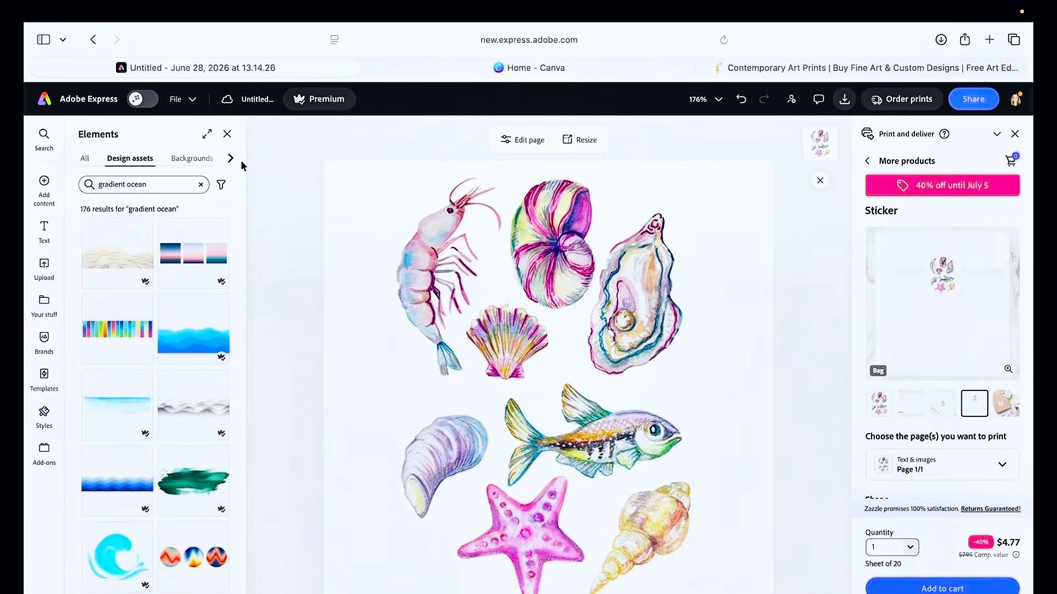
Open the neon design, select the green shell, view its effects and preview the mug mockup angles
{"action": "left_click", "coordinate": [69, 104]}
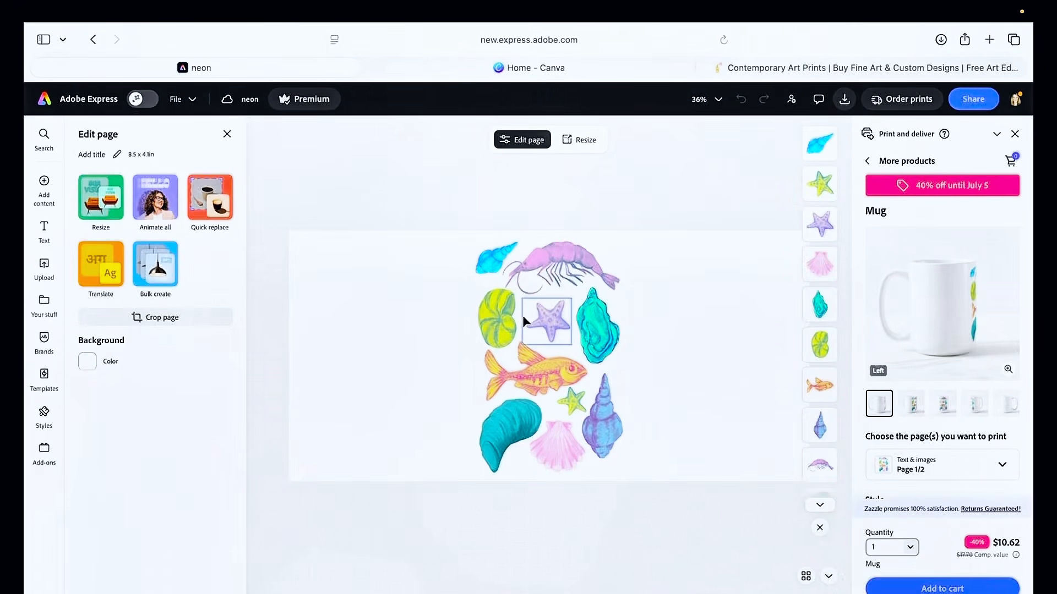
{"action": "left_click", "coordinate": [497, 318]}
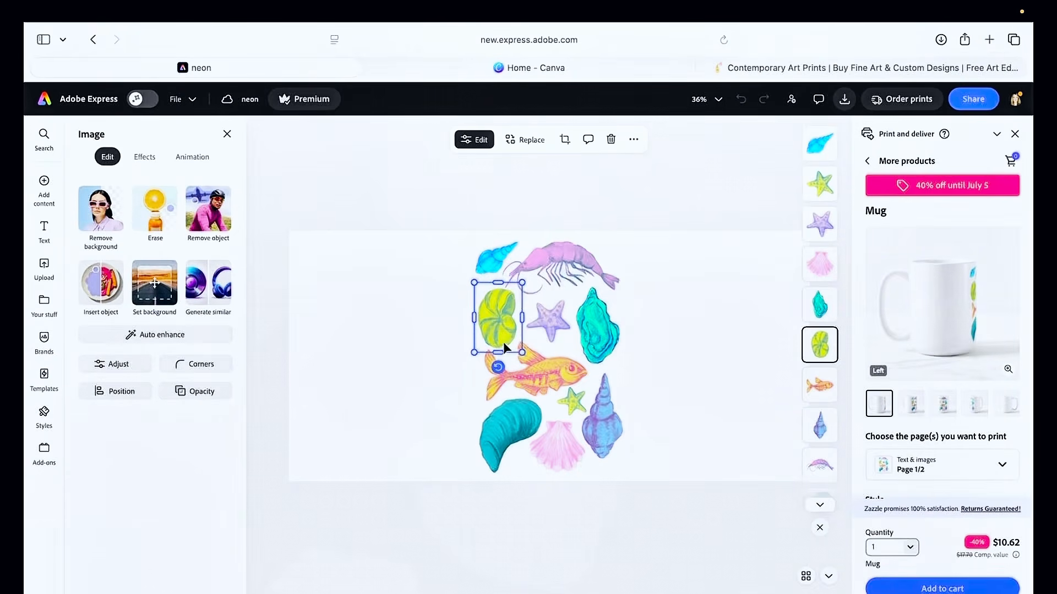
{"action": "left_click", "coordinate": [143, 158]}
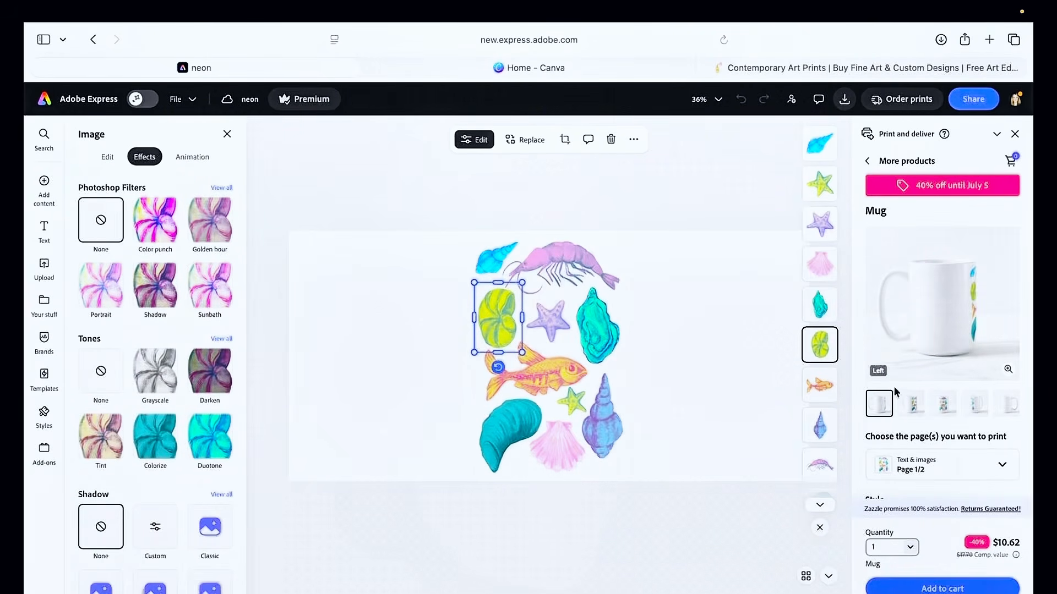
{"action": "left_click", "coordinate": [910, 403]}
{"action": "left_click", "coordinate": [944, 405]}
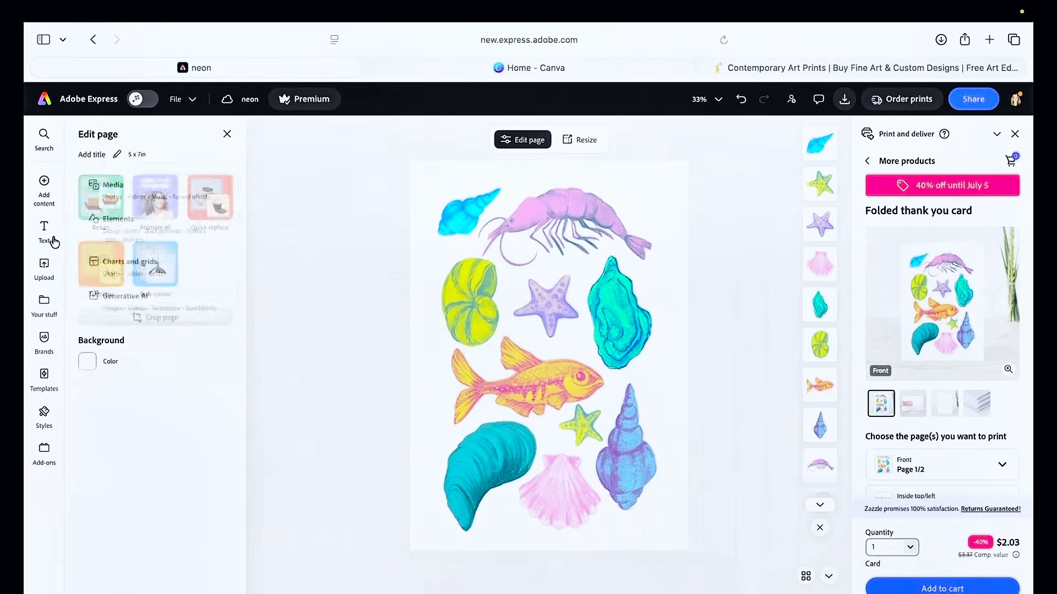
Go to the Adobe Express home, browse your stuff and open the flower vase project
{"action": "left_click", "coordinate": [43, 101]}
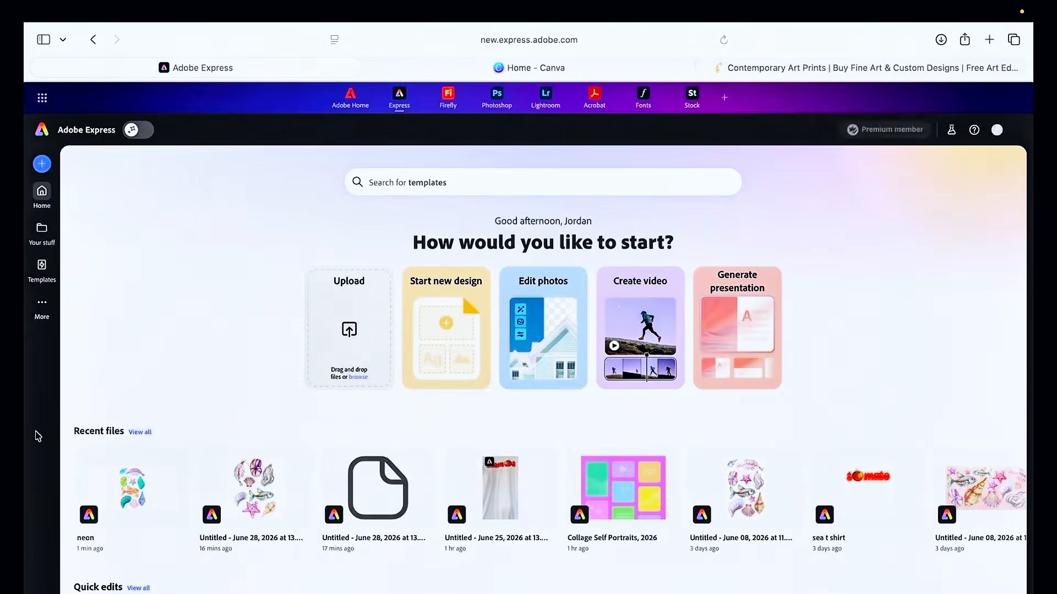
{"action": "scroll", "coordinate": [200, 367], "scroll_direction": "down", "scroll_amount": 10}
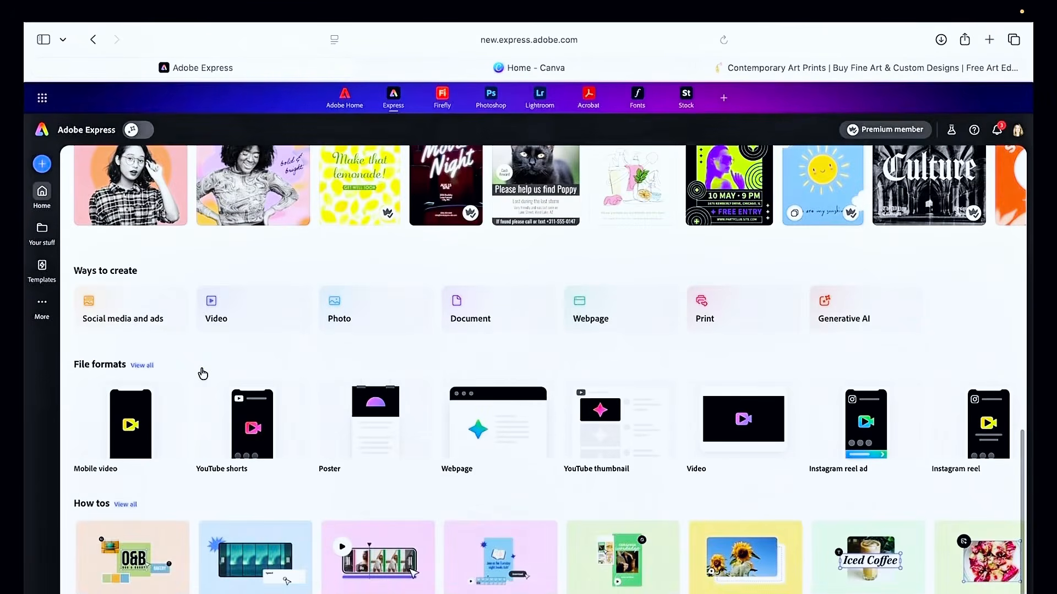
{"action": "scroll", "coordinate": [201, 366], "scroll_direction": "up", "scroll_amount": 10}
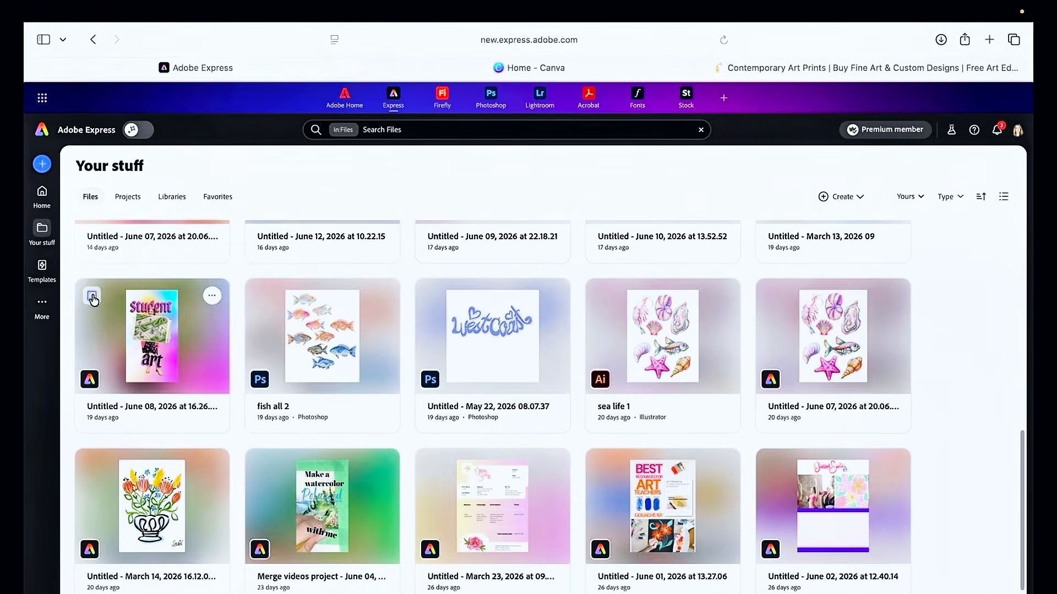
{"action": "left_click", "coordinate": [133, 492]}
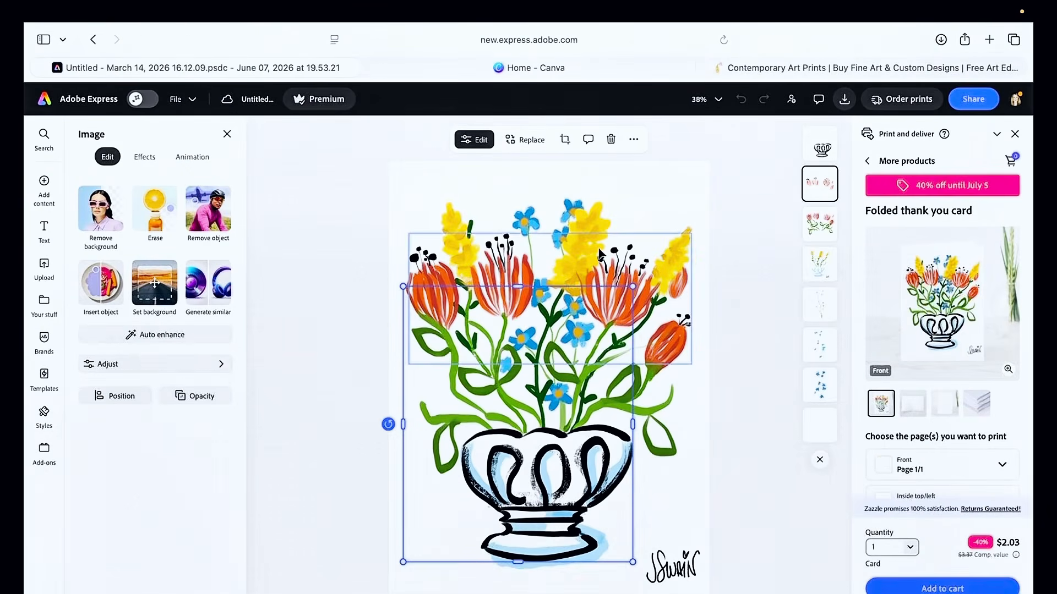
{"action": "left_click", "coordinate": [600, 253]}
{"action": "left_click_drag", "start_coordinate": [600, 253], "coordinate": [602, 250]}
{"action": "key", "text": "super+z"}
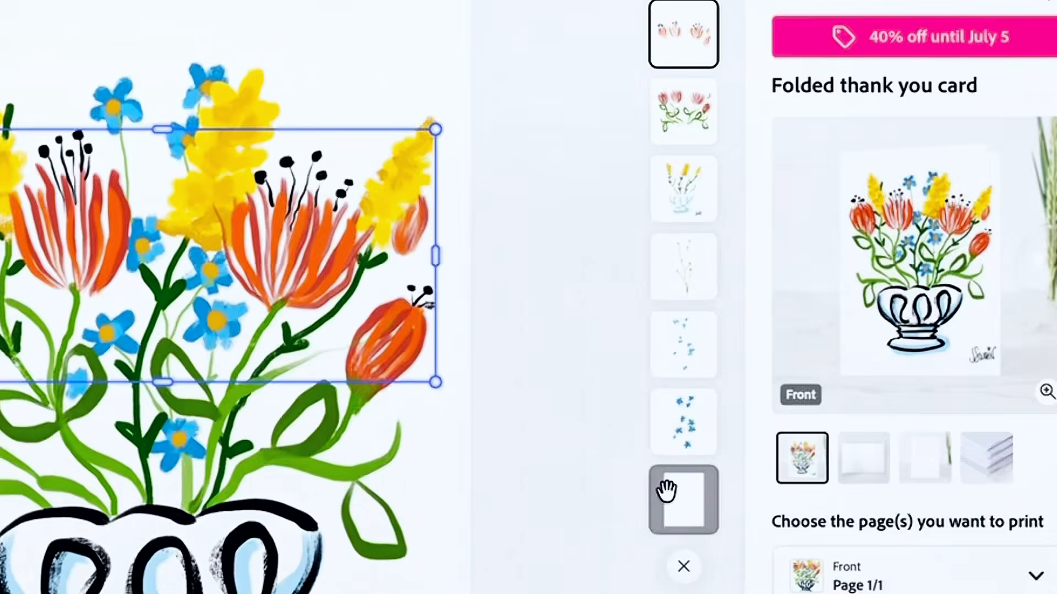
{"action": "left_click", "coordinate": [579, 217]}
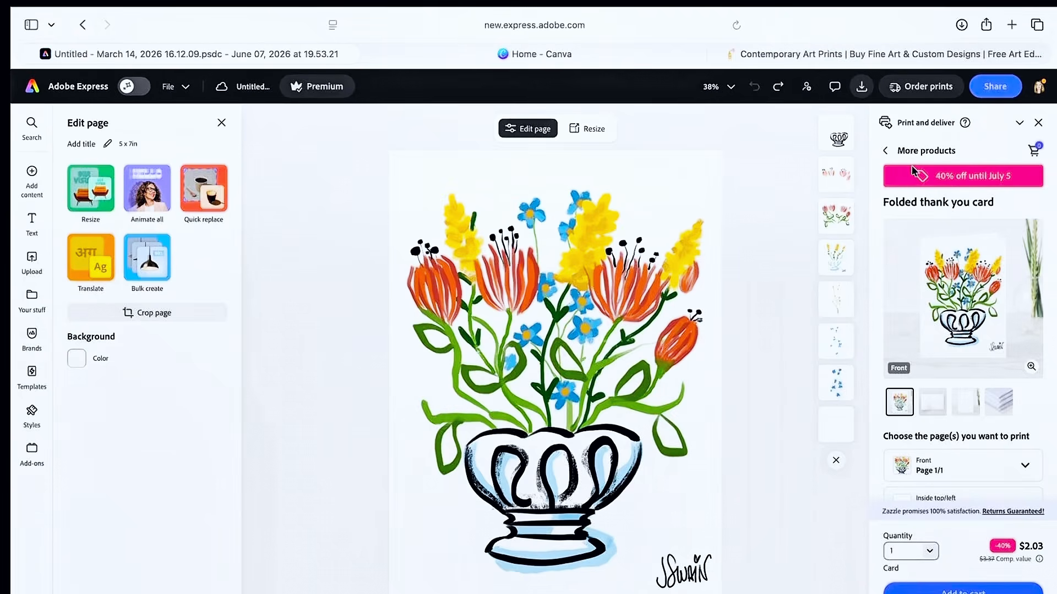
Browse more print products, preview the flower design on a T-shirt and close the preview
{"action": "left_click", "coordinate": [885, 153]}
{"action": "scroll", "coordinate": [934, 499], "scroll_direction": "down", "scroll_amount": 2}
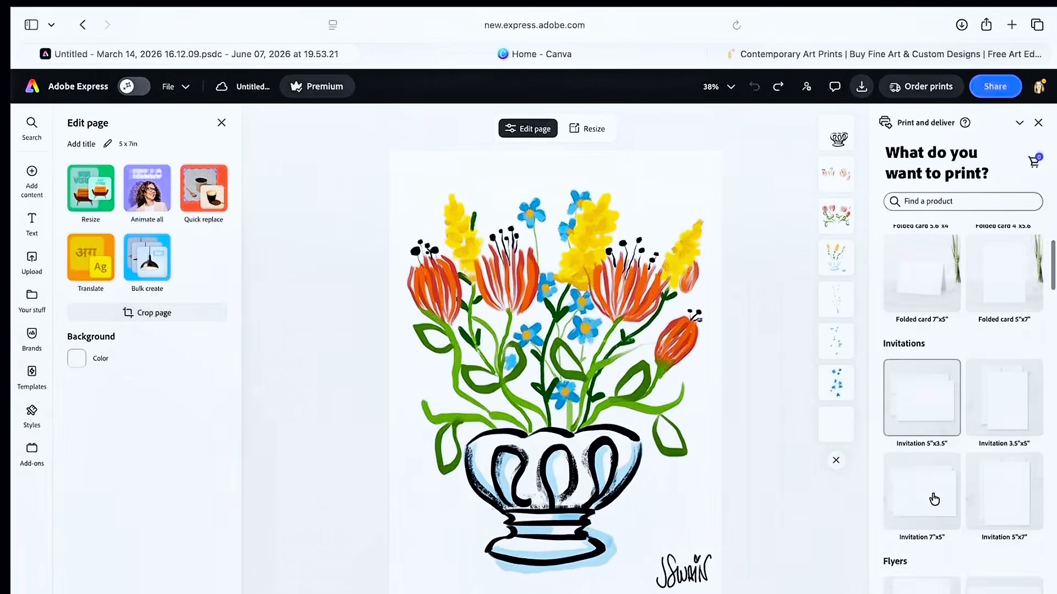
{"action": "scroll", "coordinate": [934, 499], "scroll_direction": "down", "scroll_amount": 8}
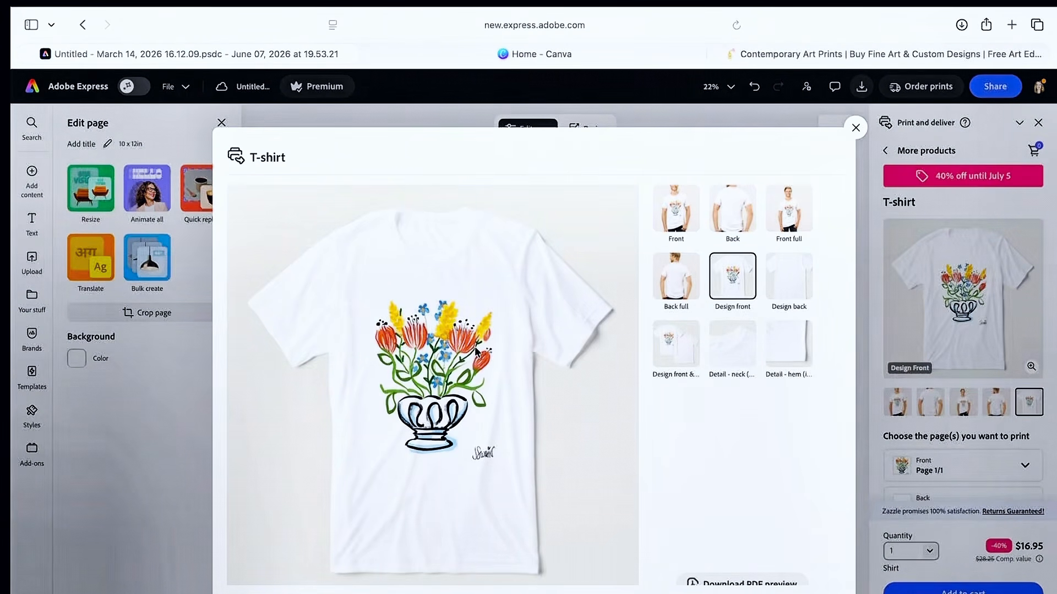
{"action": "left_click", "coordinate": [856, 128]}
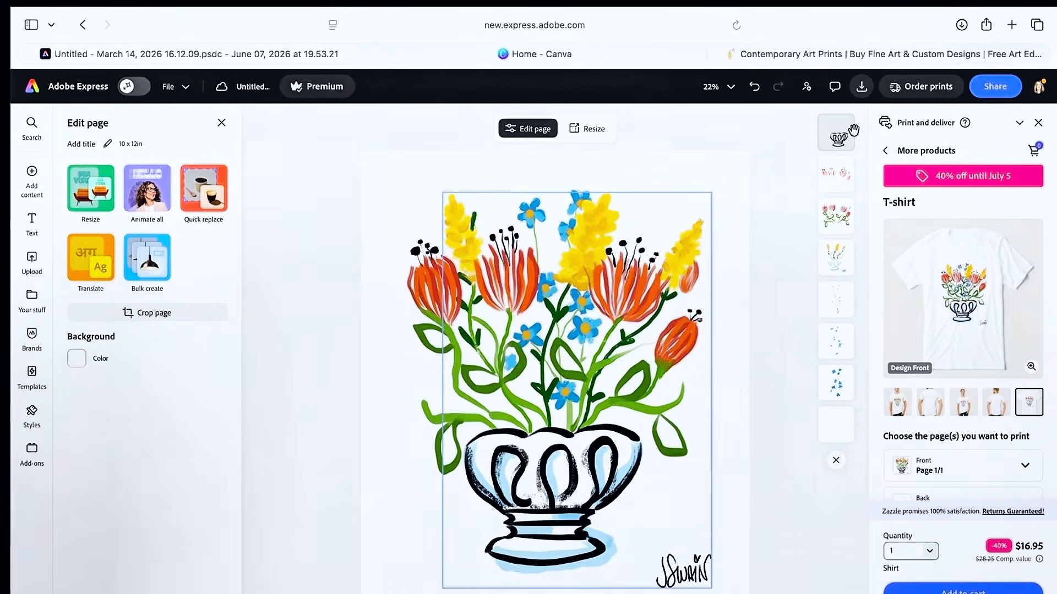